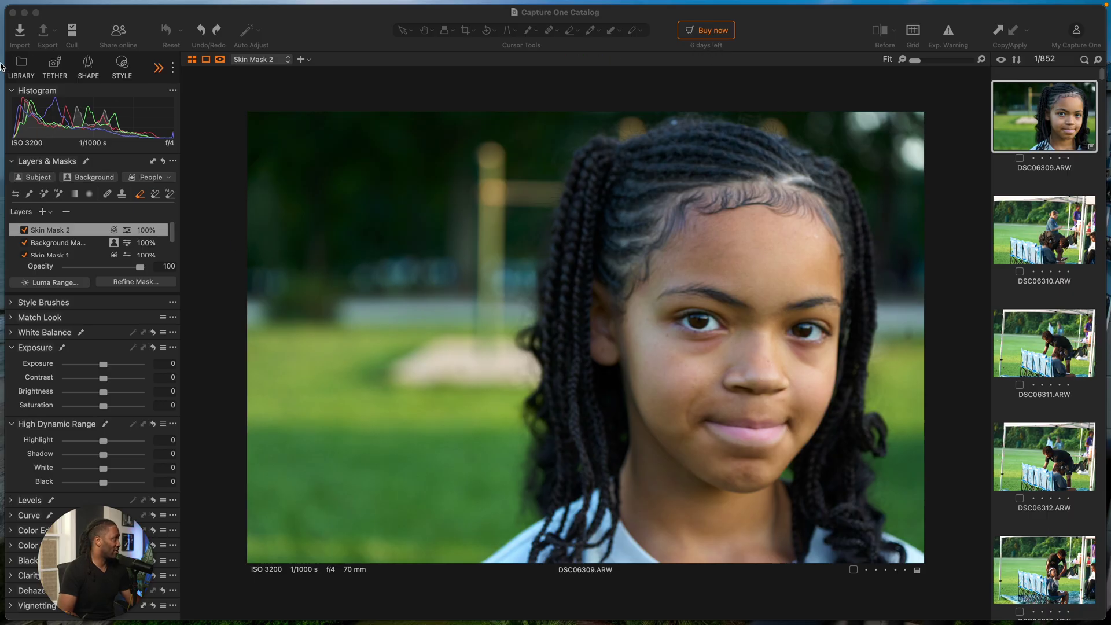
- Show the catalog's collections and imports to reach the 129-image August 16 import
{"action": "left_click", "coordinate": [22, 63]}
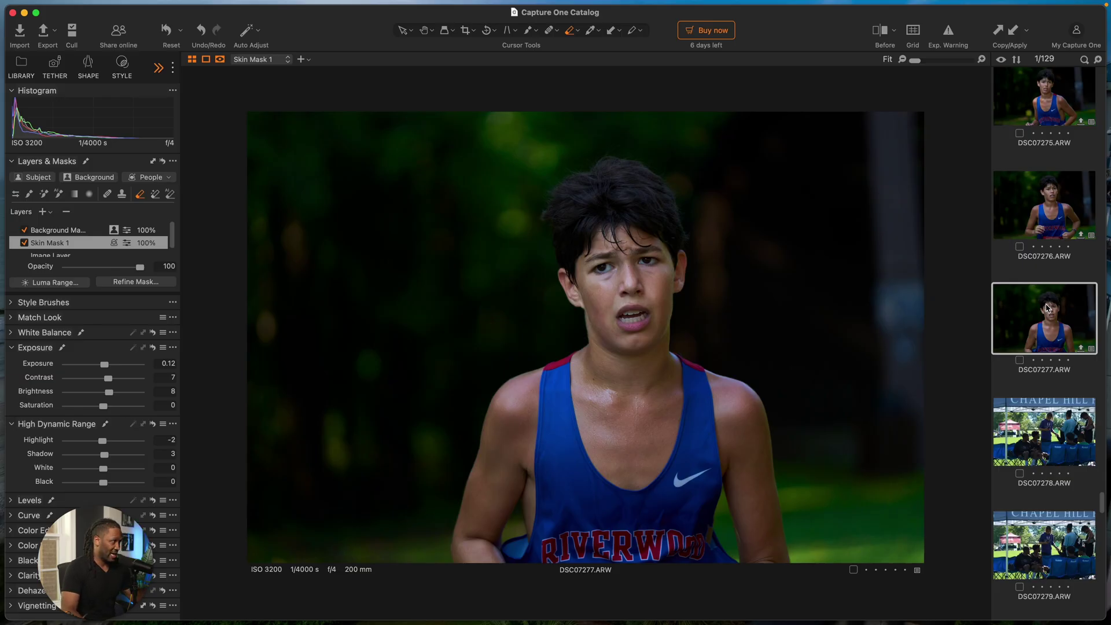
- Step through DSC07276 and DSC07275, then open runner photo DSC07274 to review its masks
{"action": "scroll", "coordinate": [1048, 284], "scroll_direction": "up", "scroll_amount": 1}
{"action": "left_click", "coordinate": [1049, 249]}
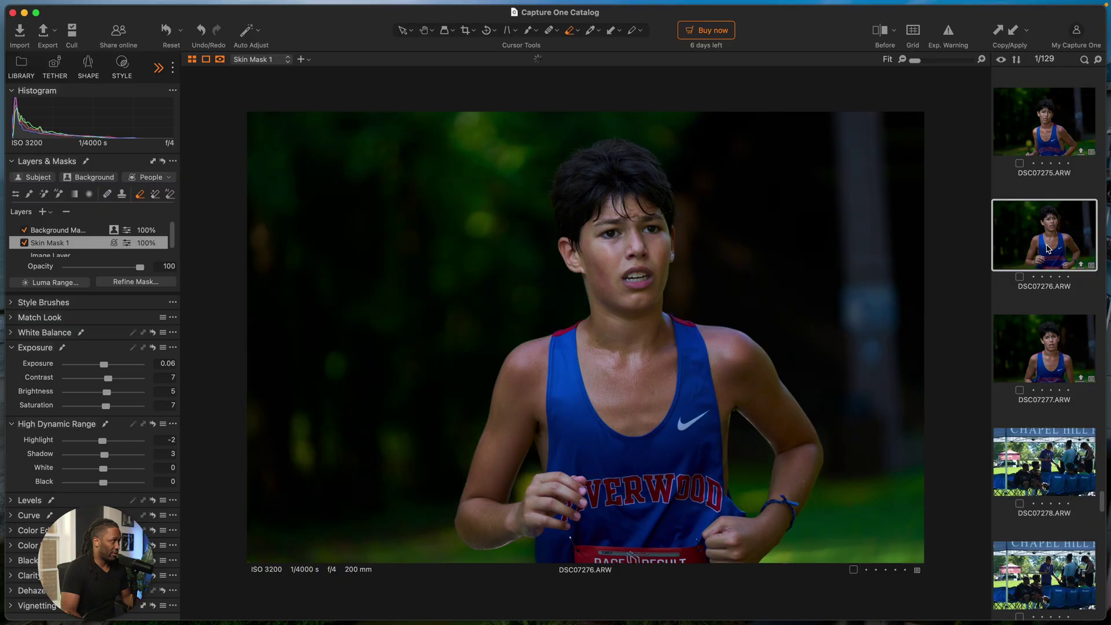
{"action": "scroll", "coordinate": [1048, 248], "scroll_direction": "up", "scroll_amount": 1}
{"action": "left_click", "coordinate": [1058, 177]}
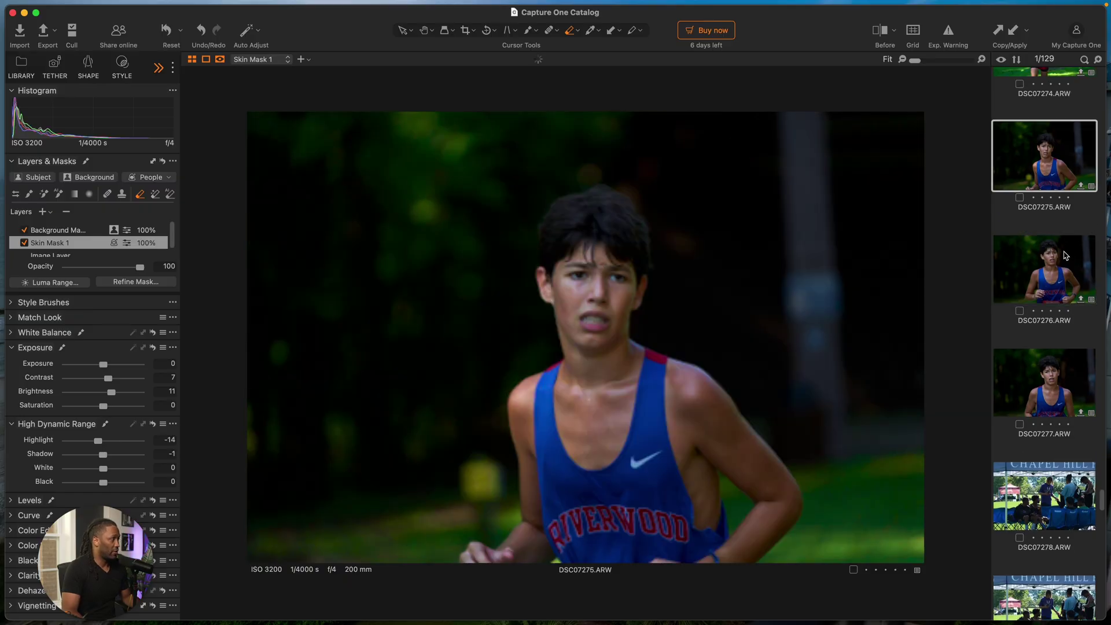
{"action": "scroll", "coordinate": [1064, 231], "scroll_direction": "up", "scroll_amount": 1}
{"action": "scroll", "coordinate": [1052, 196], "scroll_direction": "up", "scroll_amount": 1}
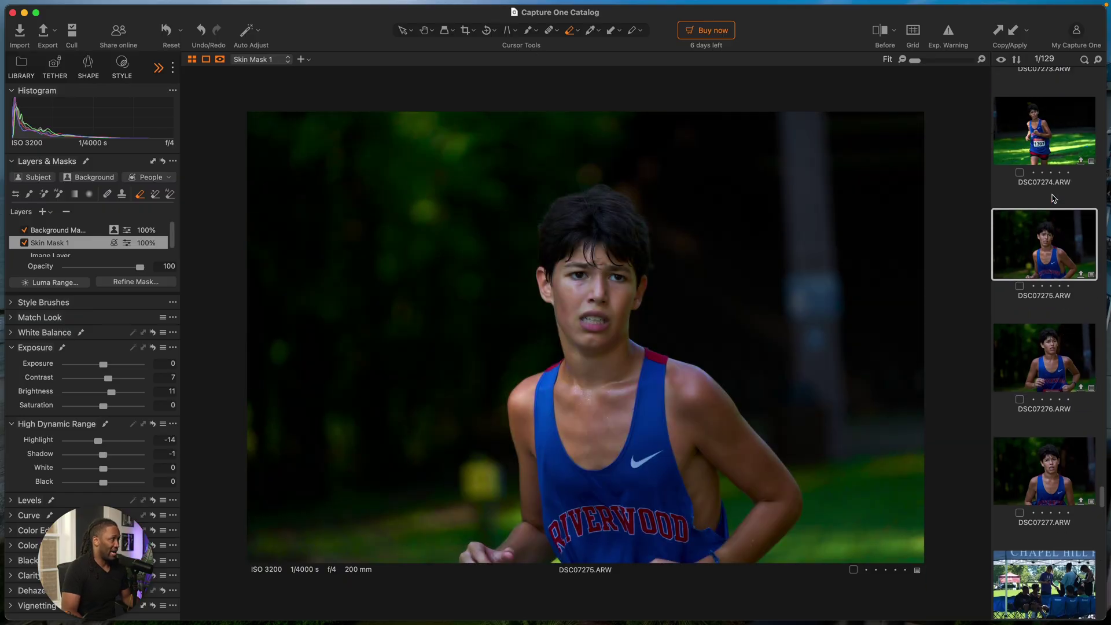
{"action": "left_click", "coordinate": [1049, 153]}
{"action": "scroll", "coordinate": [1049, 156], "scroll_direction": "up", "scroll_amount": 1}
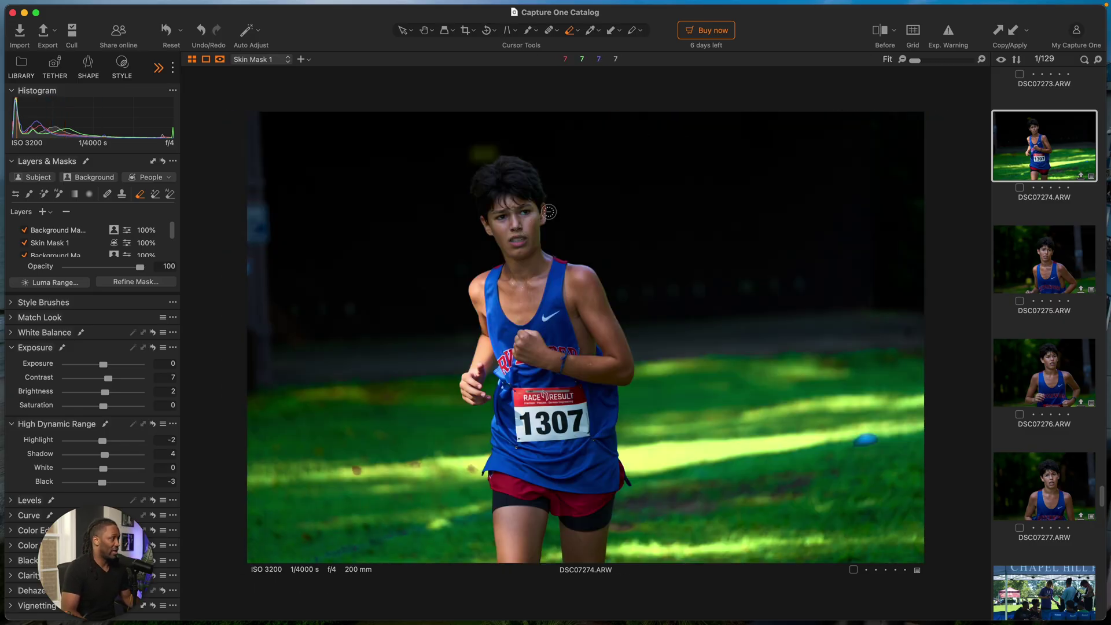
{"action": "scroll", "coordinate": [541, 284], "scroll_direction": "up", "scroll_amount": 5}
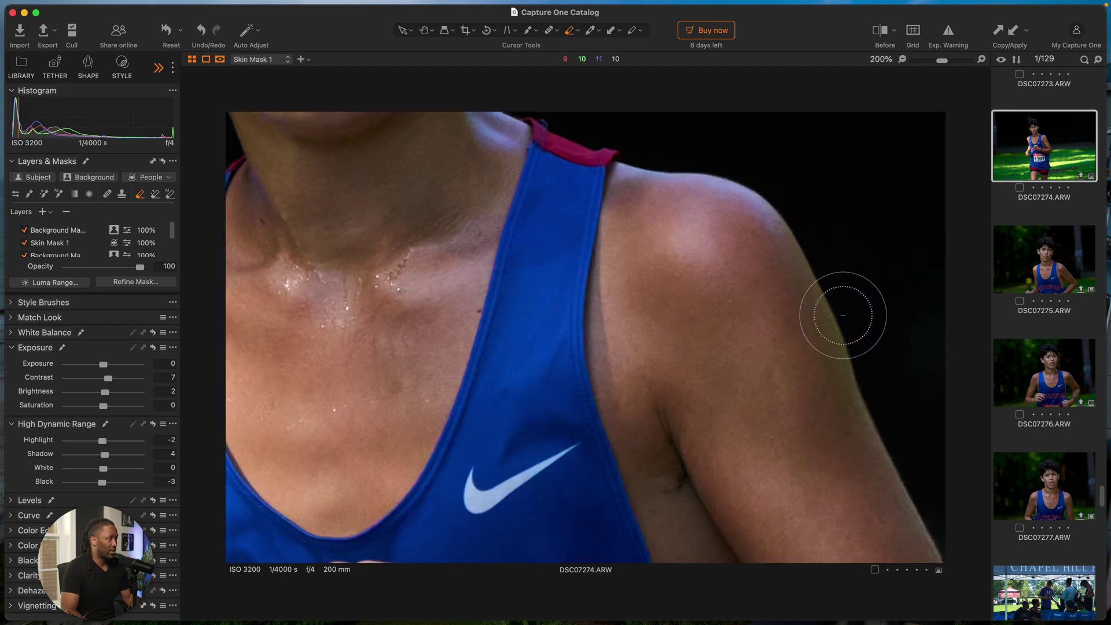
{"action": "scroll", "coordinate": [671, 277], "scroll_direction": "down", "scroll_amount": 5}
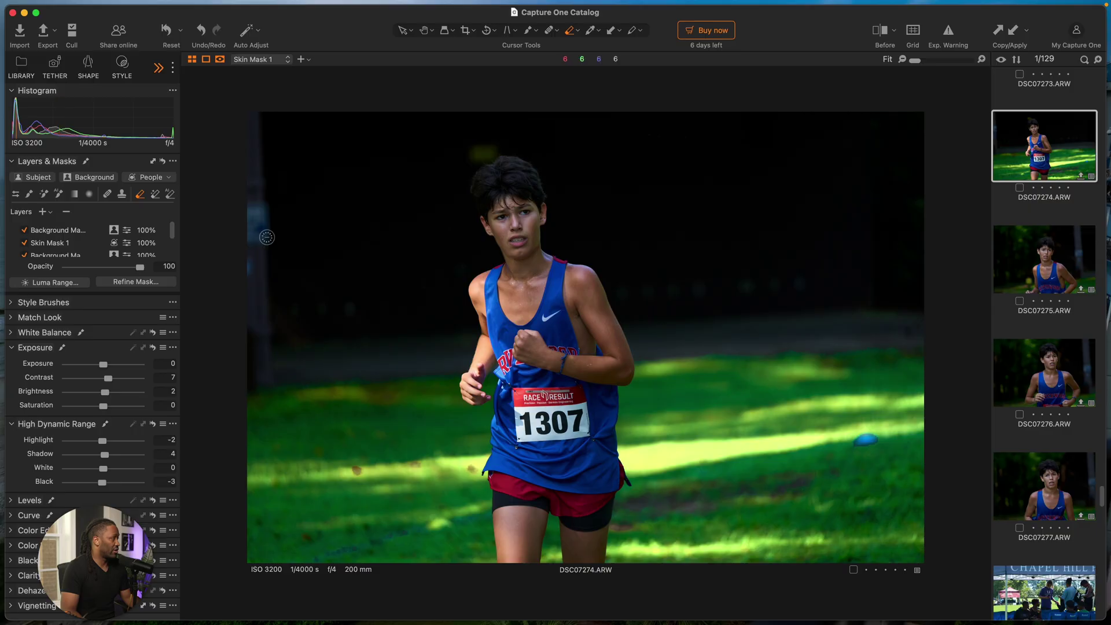
{"action": "left_click", "coordinate": [24, 230]}
{"action": "left_click", "coordinate": [25, 243]}
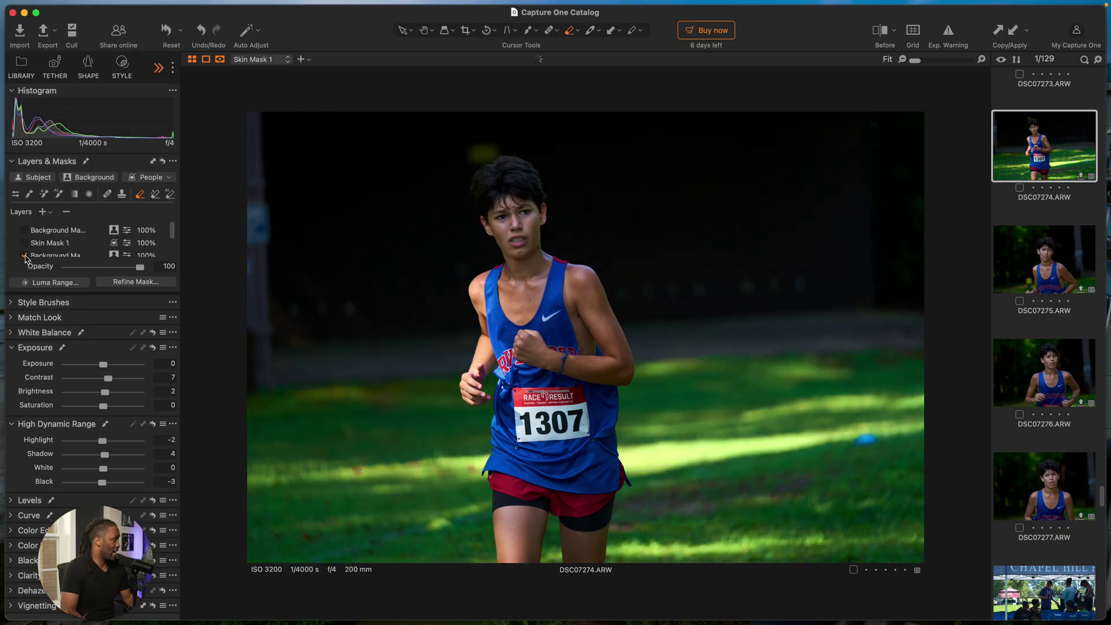
{"action": "left_click", "coordinate": [25, 254]}
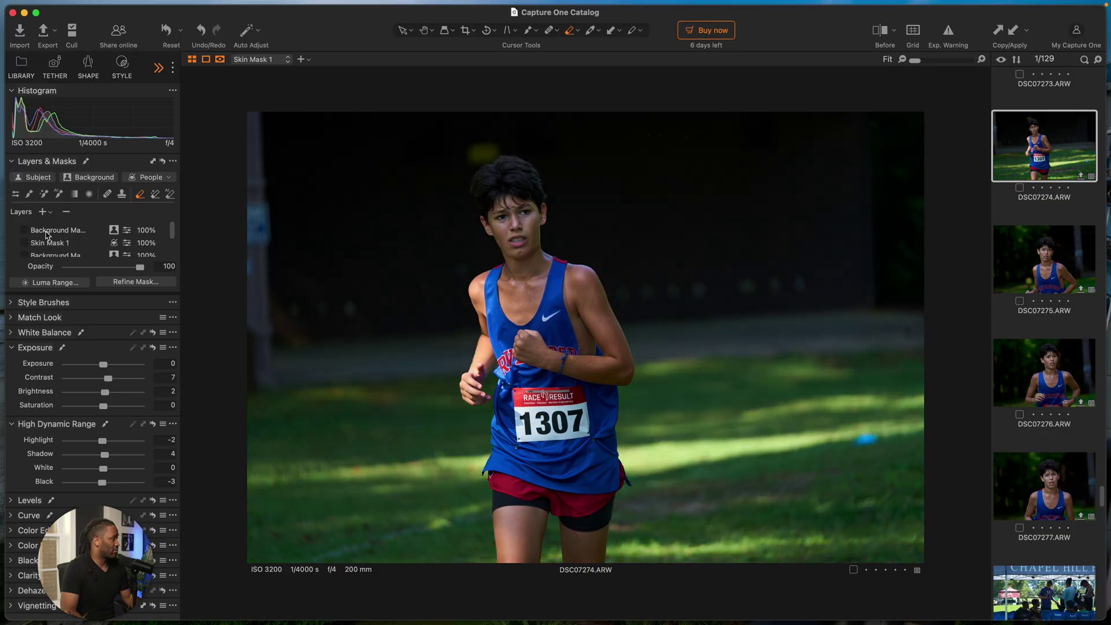
{"action": "left_click", "coordinate": [33, 243]}
{"action": "left_click", "coordinate": [25, 241]}
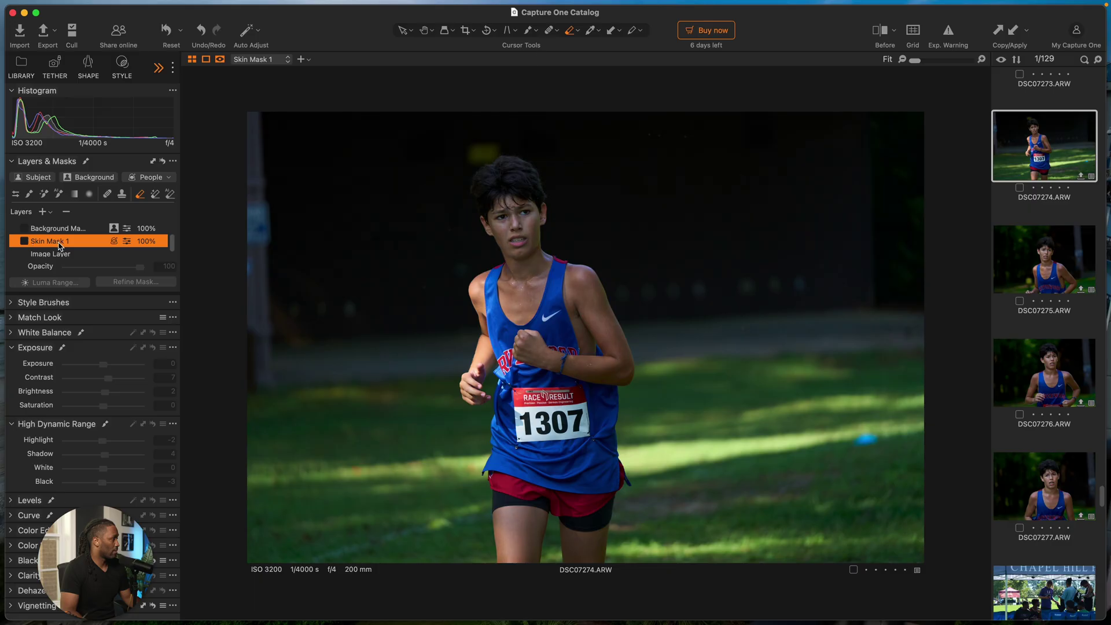
{"action": "scroll", "coordinate": [62, 246], "scroll_direction": "down", "scroll_amount": 1}
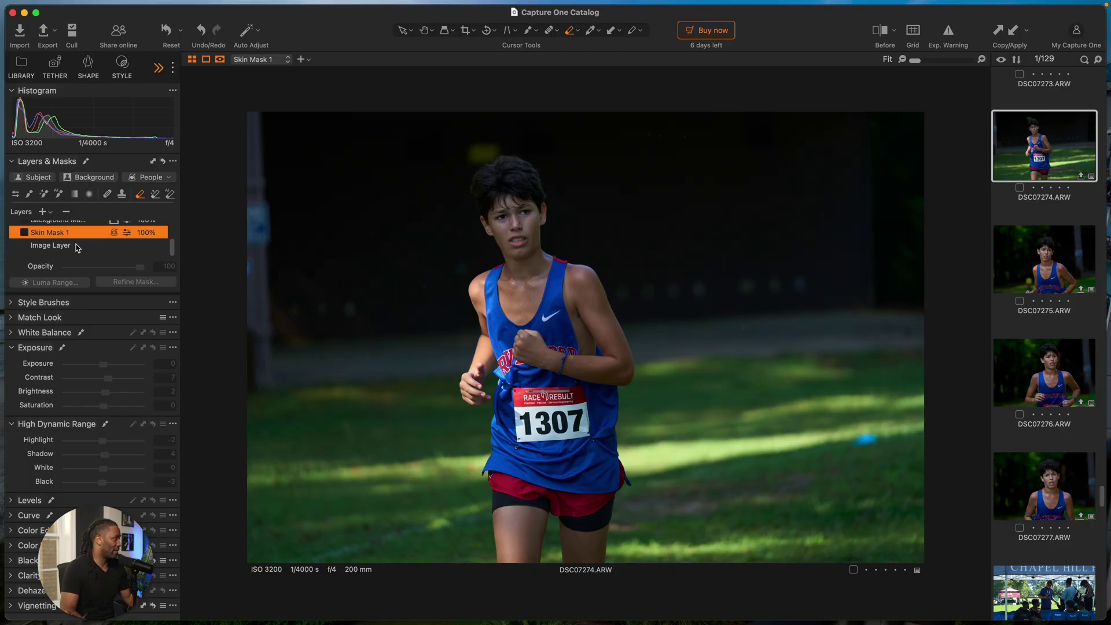
{"action": "left_click", "coordinate": [26, 242]}
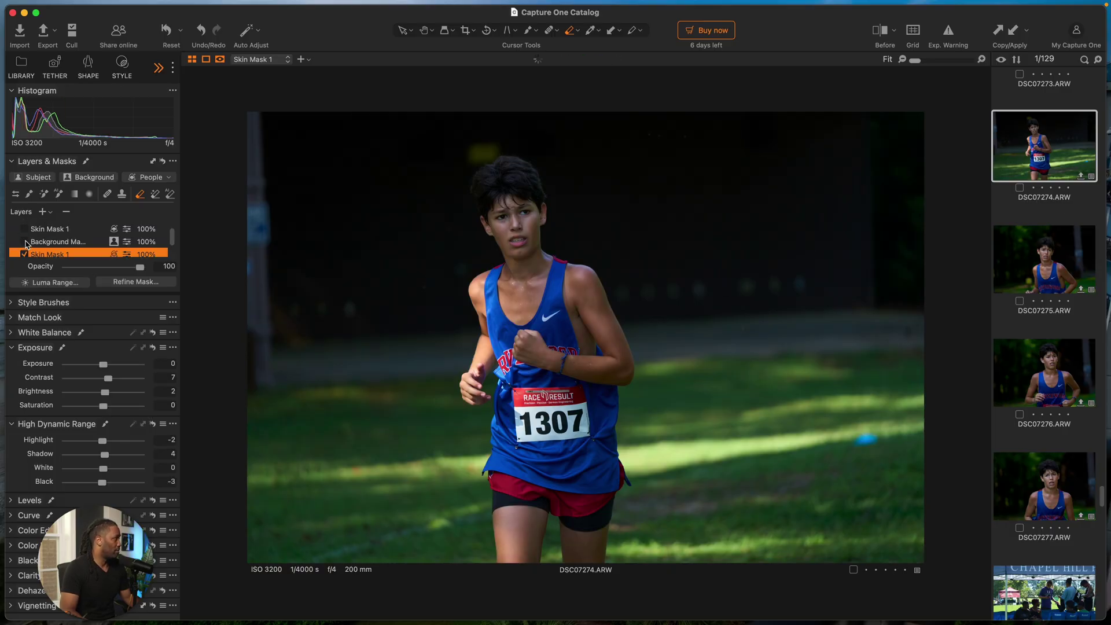
{"action": "left_click", "coordinate": [25, 231]}
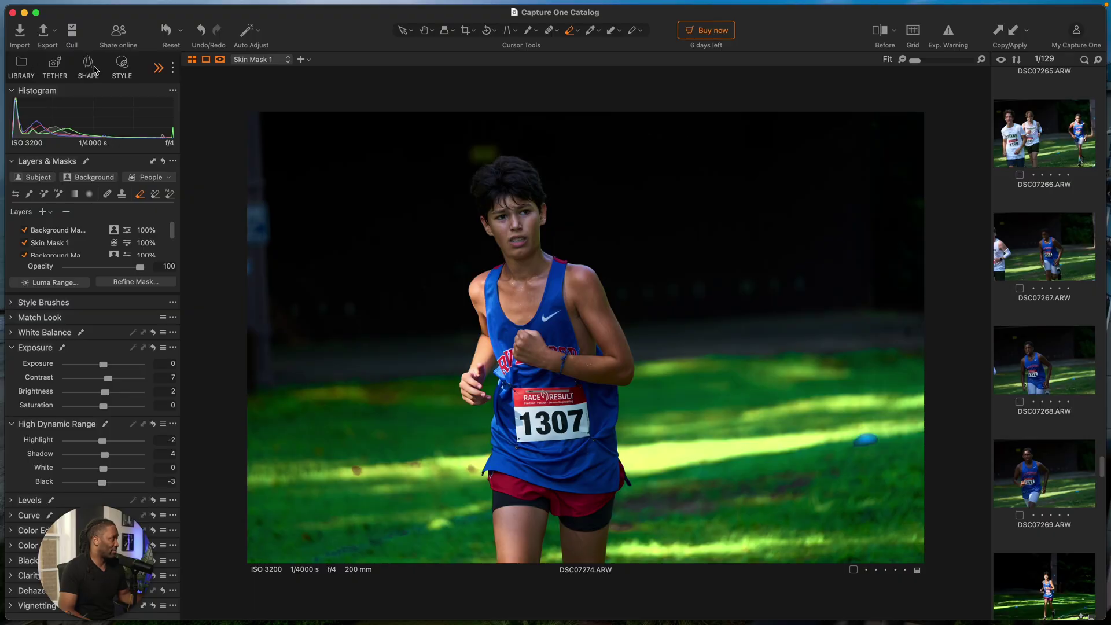
- Check the workspace layout list without choosing one, then scroll toward the August 17 import
{"action": "left_click", "coordinate": [171, 67]}
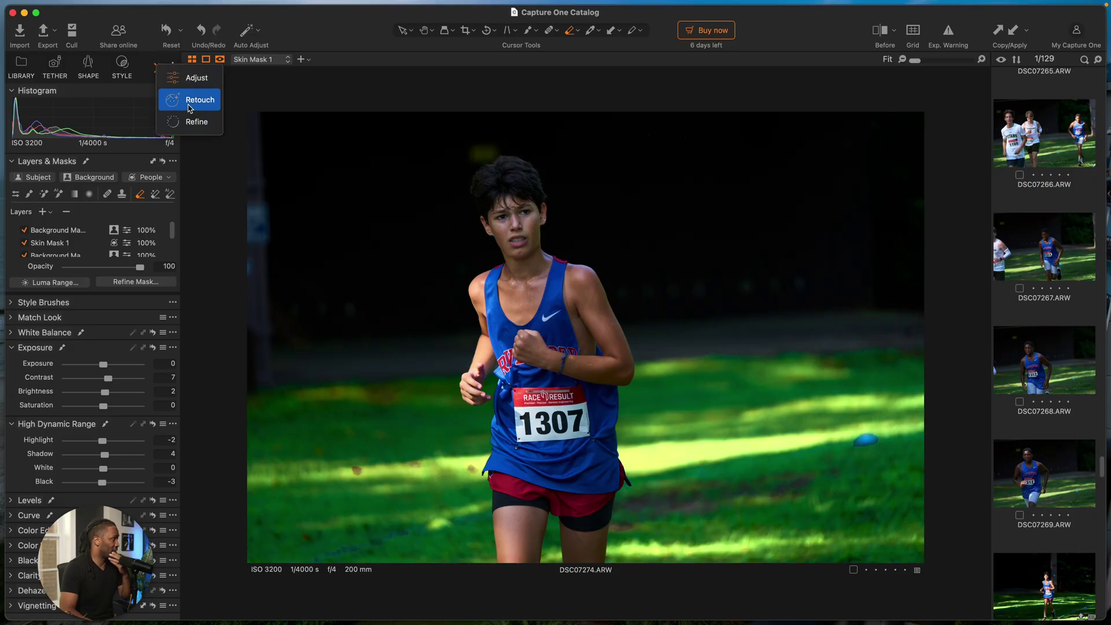
{"action": "key", "text": "Escape"}
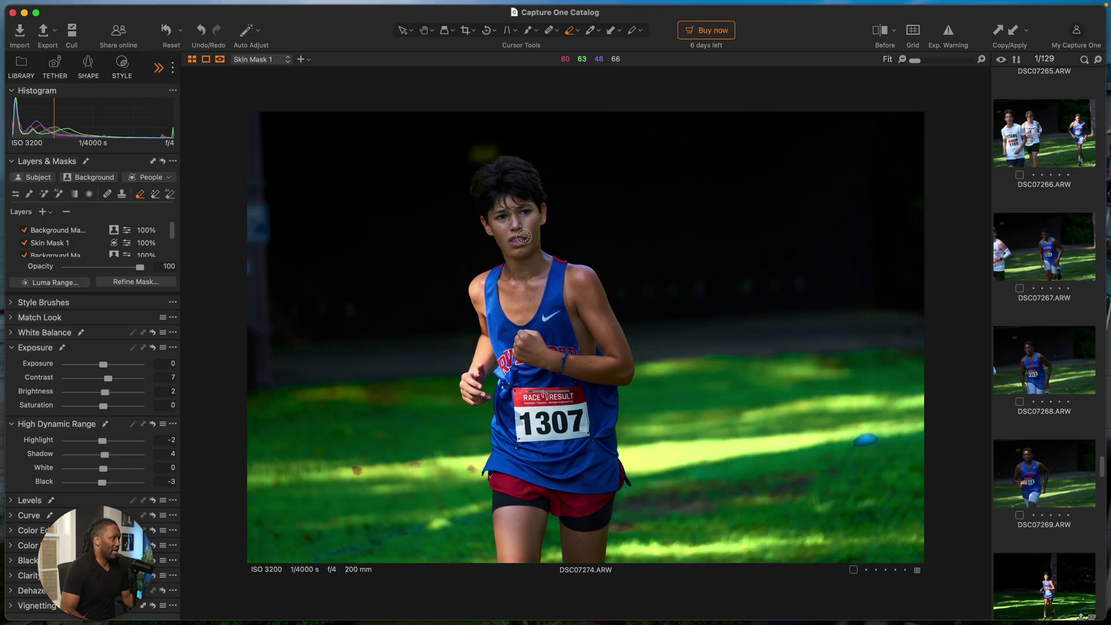
{"action": "scroll", "coordinate": [1044, 278], "scroll_direction": "down", "scroll_amount": 5}
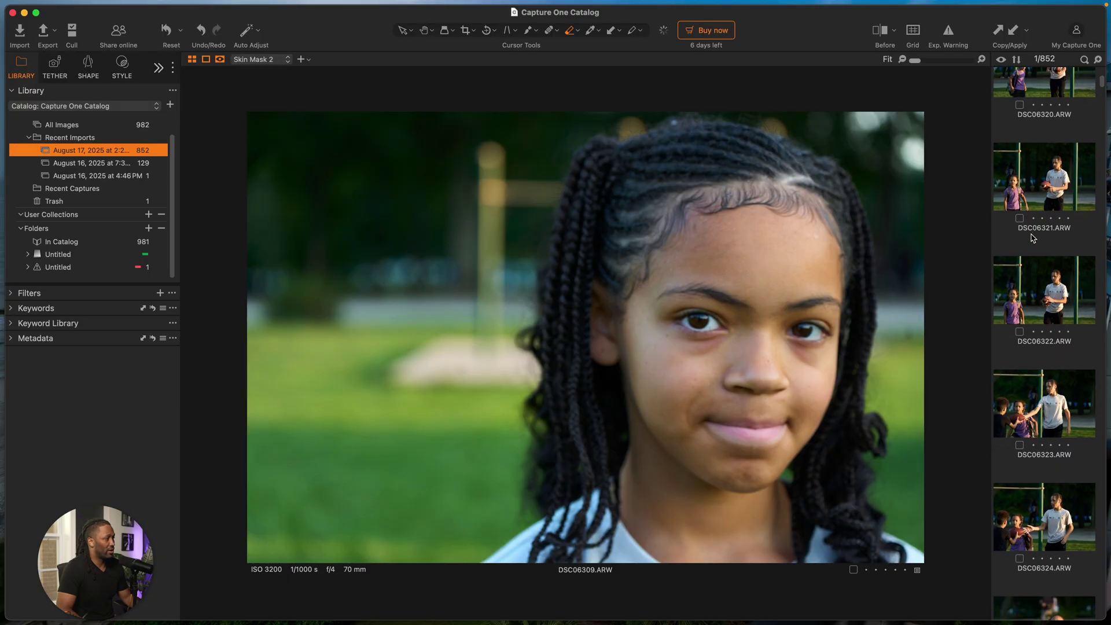
- Browse DSC06322–DSC06329 and the forest runners, then open the dark ATV shot DSC06425
{"action": "left_click", "coordinate": [1041, 298]}
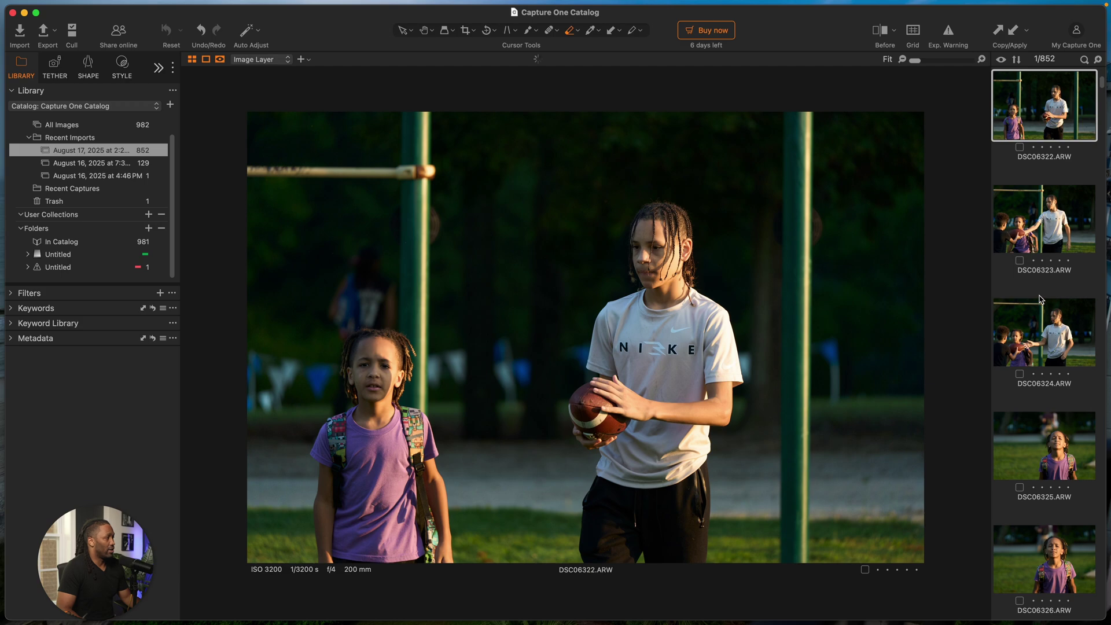
{"action": "left_click", "coordinate": [1042, 298]}
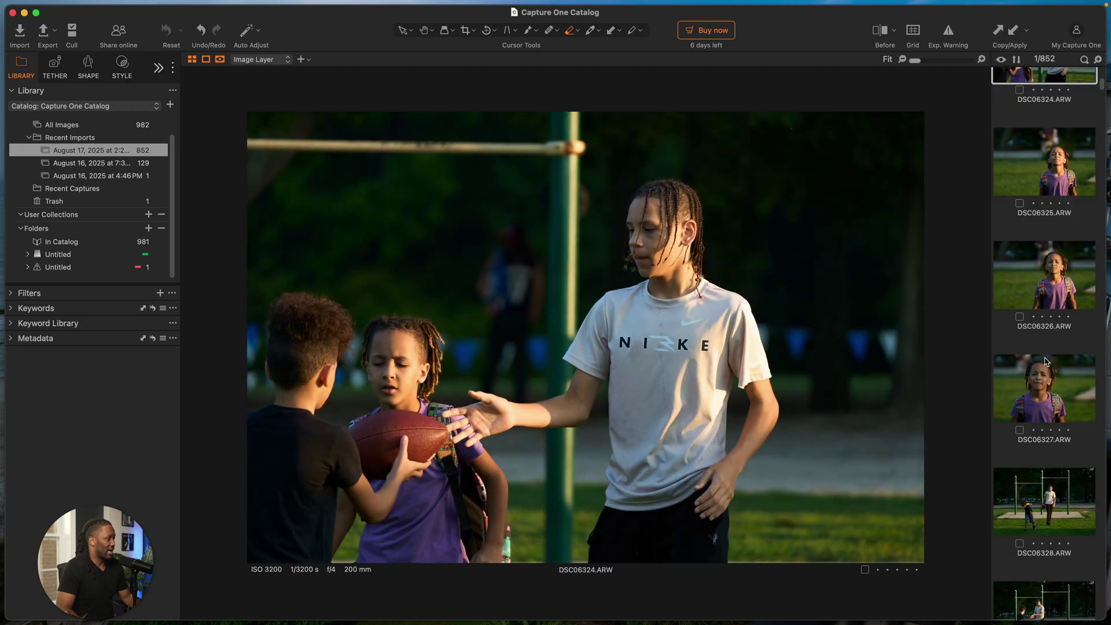
{"action": "left_click", "coordinate": [1045, 364]}
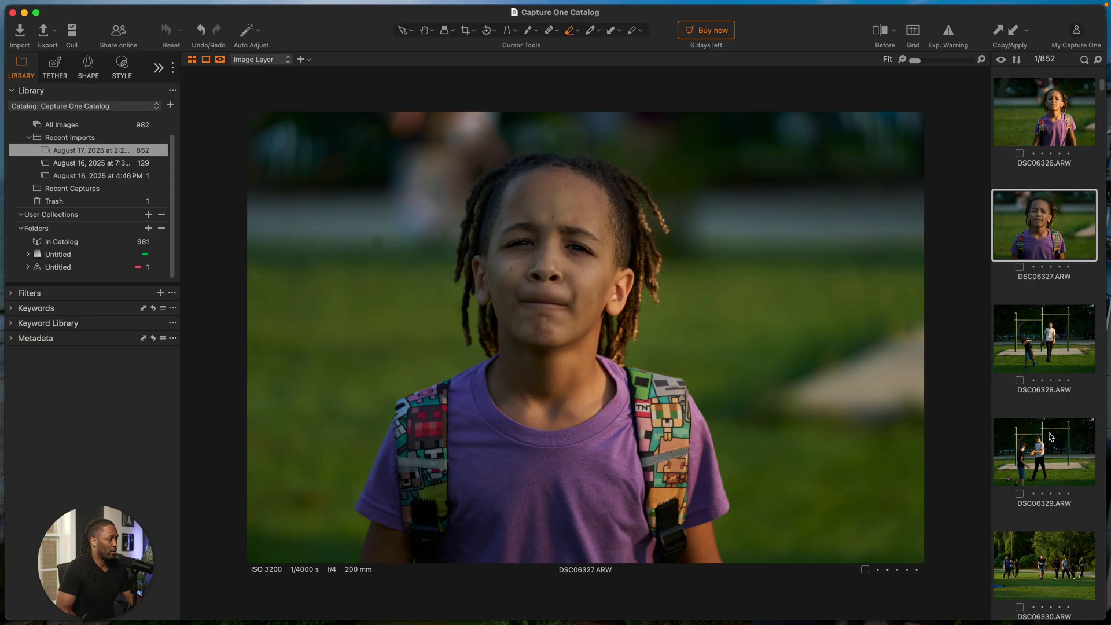
{"action": "left_click", "coordinate": [1051, 437]}
{"action": "scroll", "coordinate": [1052, 435], "scroll_direction": "down", "scroll_amount": 5}
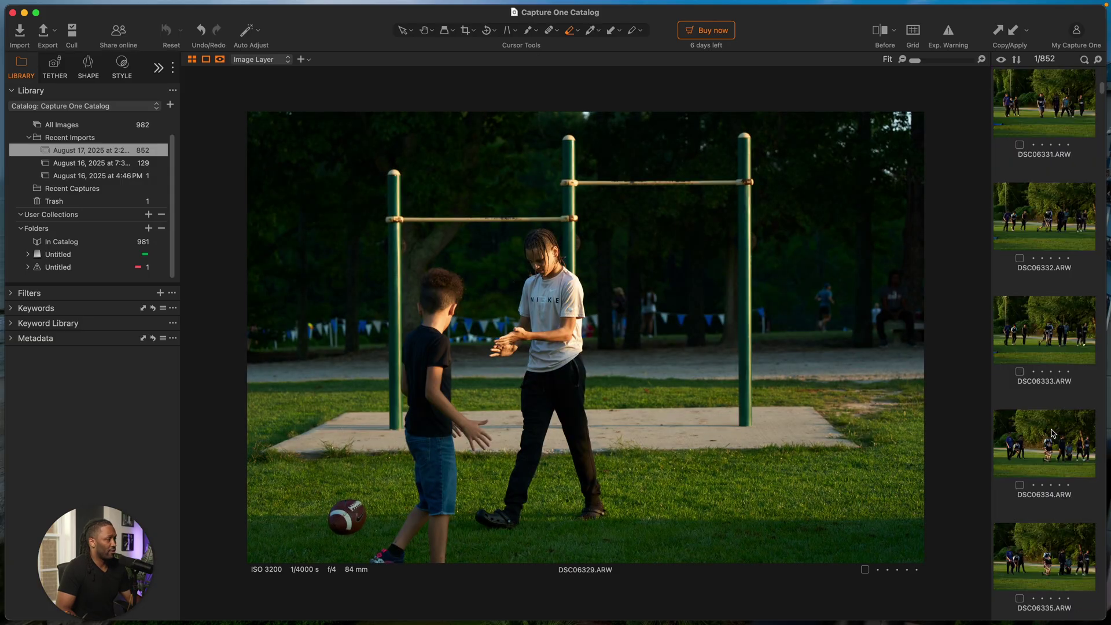
{"action": "scroll", "coordinate": [1052, 433], "scroll_direction": "down", "scroll_amount": 20}
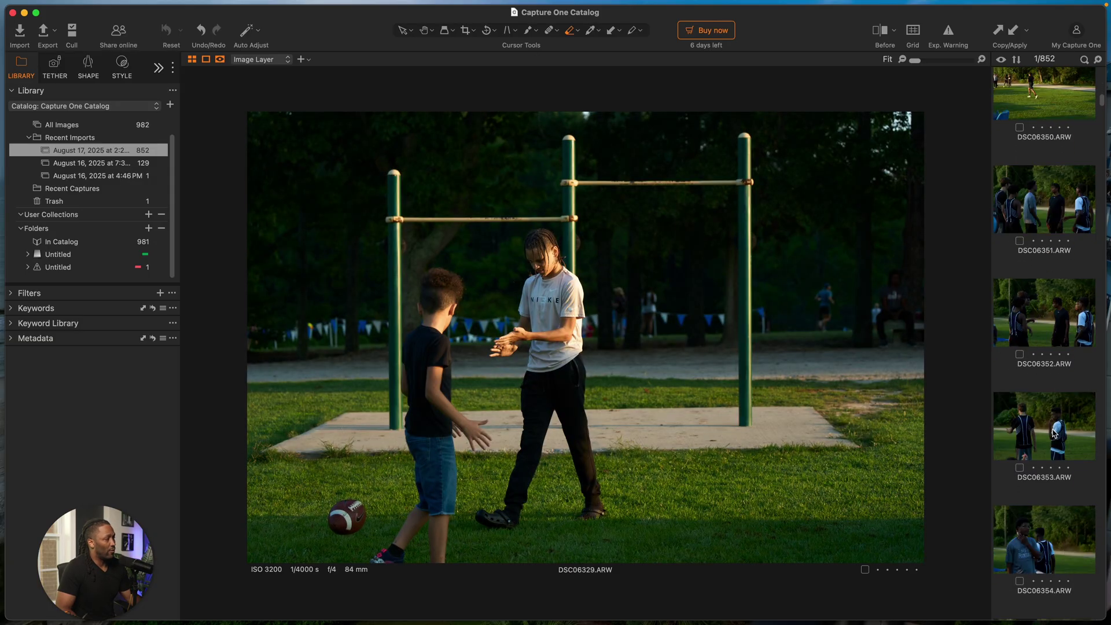
{"action": "scroll", "coordinate": [1053, 433], "scroll_direction": "down", "scroll_amount": 20}
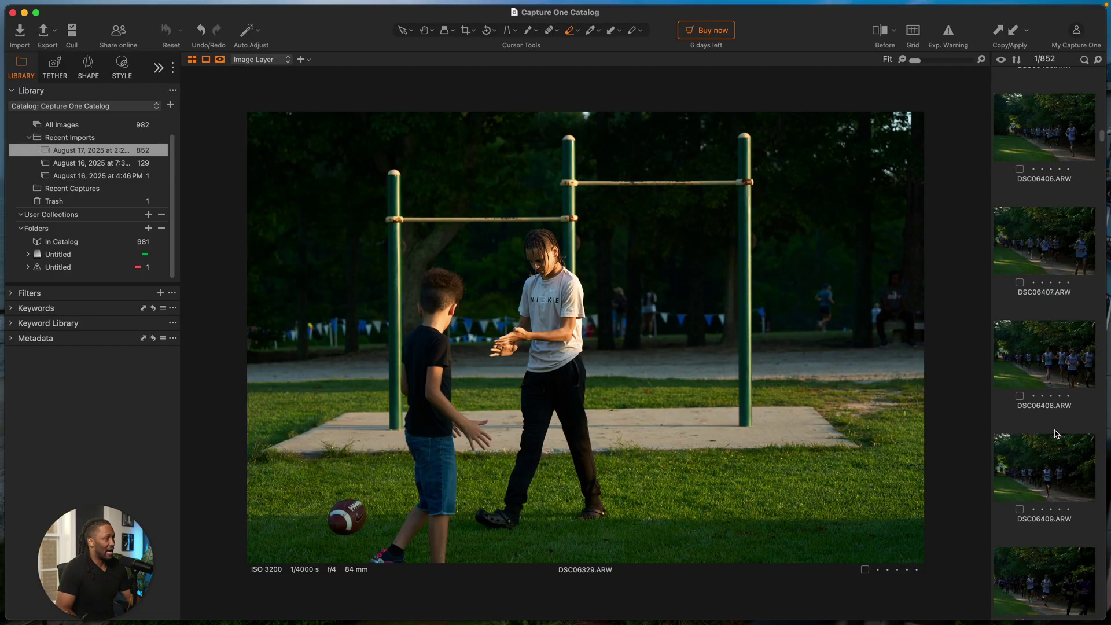
{"action": "left_click", "coordinate": [1051, 393]}
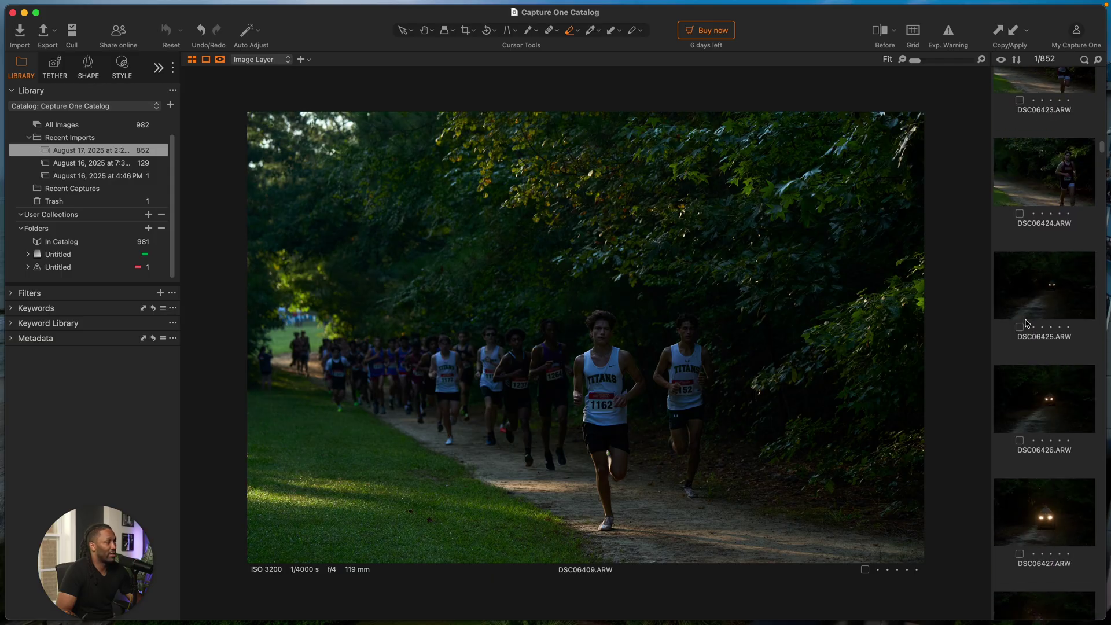
{"action": "left_click", "coordinate": [1050, 291]}
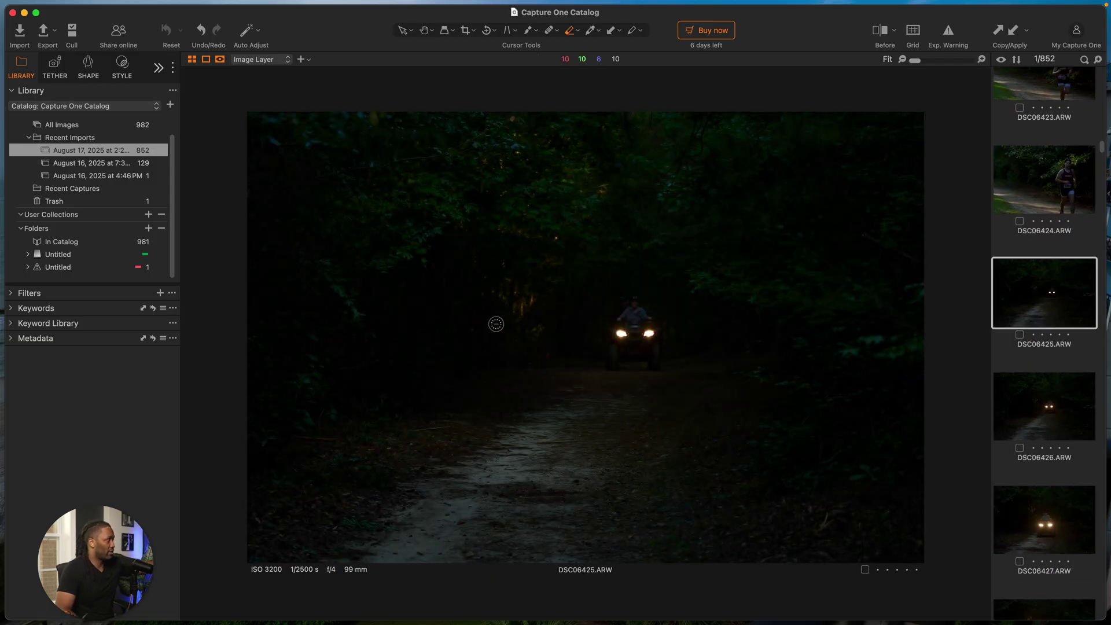
- Switch to the Adjust tools and step through DSC06426–DSC06428 toward ATV photo DSC06430
{"action": "left_click", "coordinate": [158, 68]}
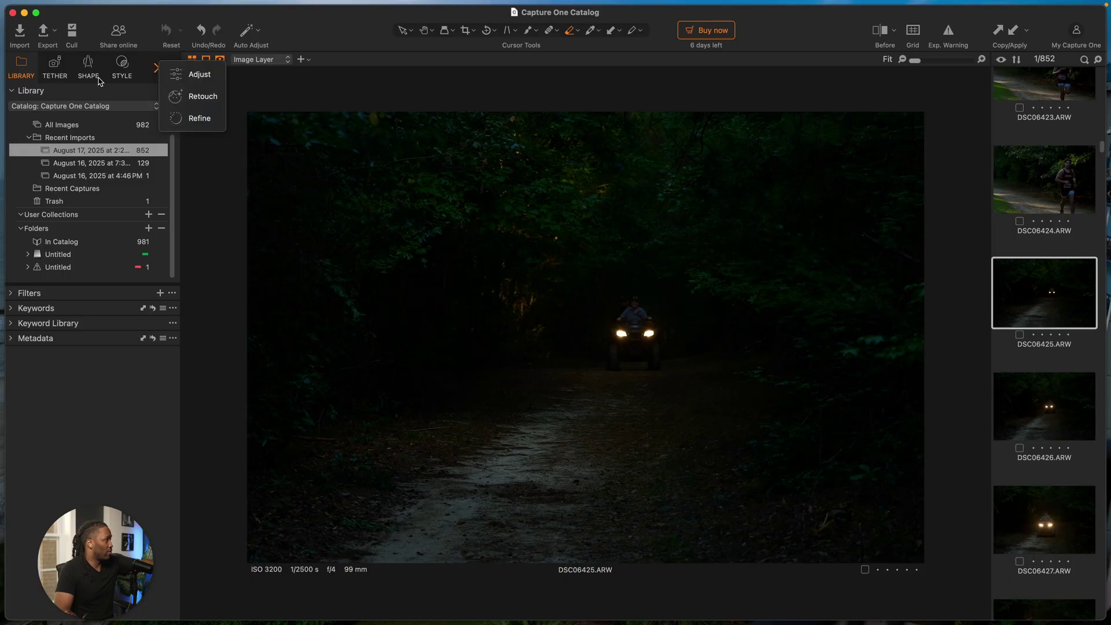
{"action": "left_click", "coordinate": [197, 76]}
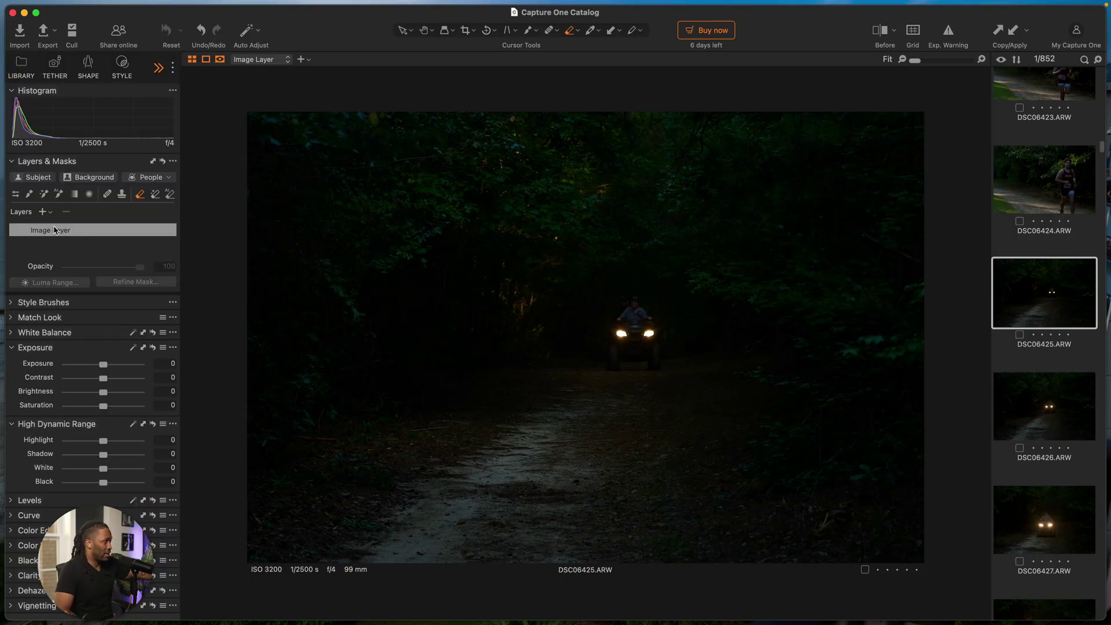
{"action": "left_click", "coordinate": [1031, 405]}
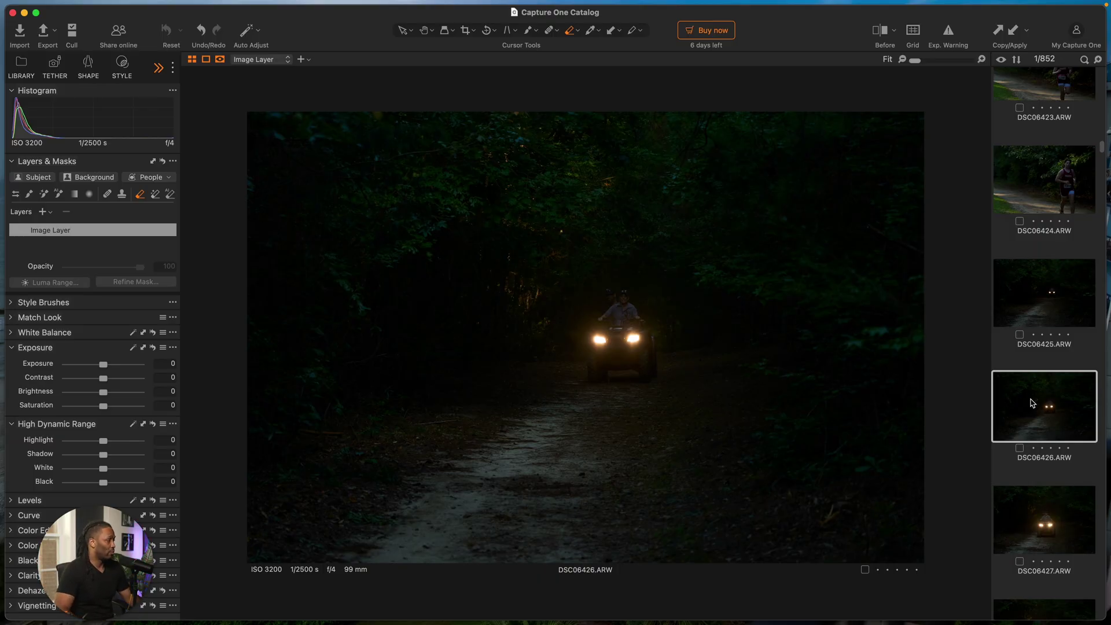
{"action": "left_click", "coordinate": [1046, 512]}
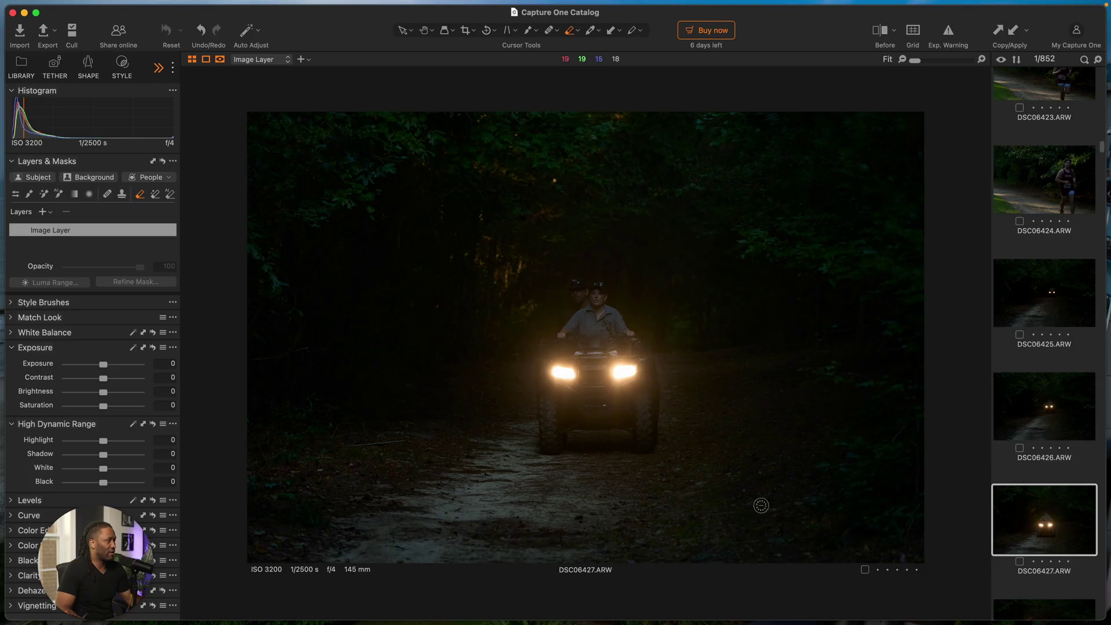
{"action": "scroll", "coordinate": [1020, 476], "scroll_direction": "down", "scroll_amount": 3}
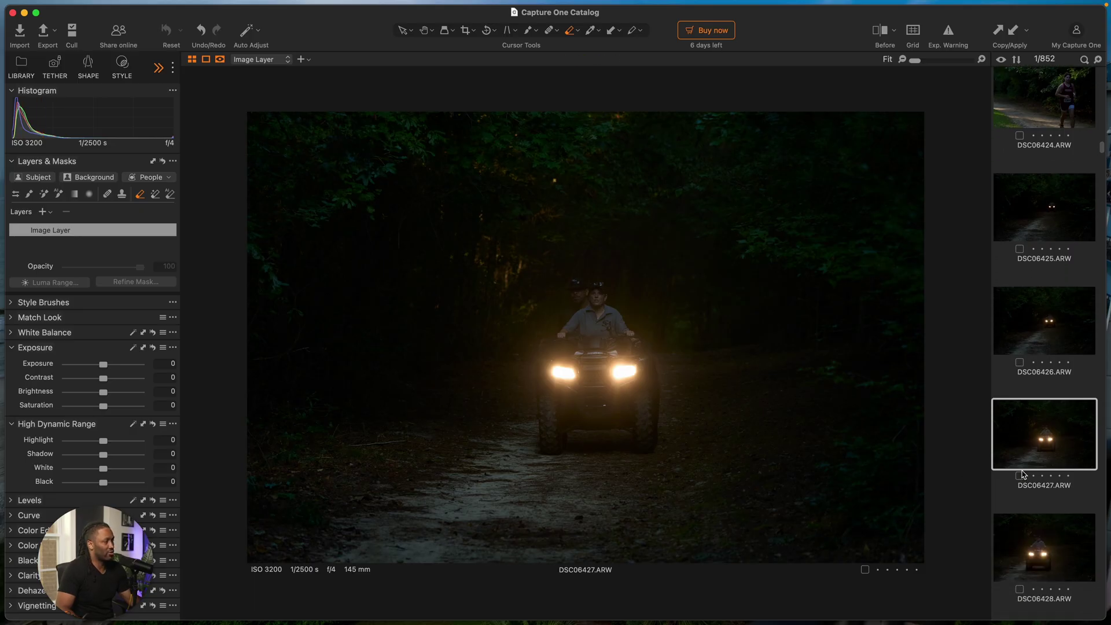
{"action": "left_click", "coordinate": [1045, 539]}
{"action": "scroll", "coordinate": [1045, 540], "scroll_direction": "down", "scroll_amount": 3}
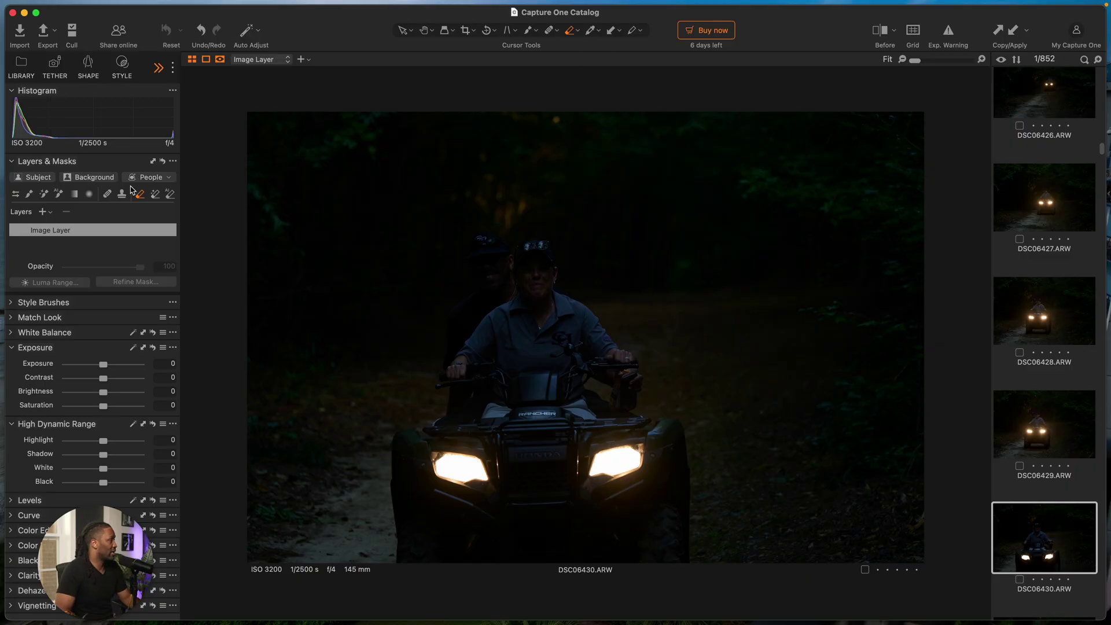
- Brighten the riders on Subject Mask 1 (Exposure 1.14, Brightness 16) and add a Background Mask layer
{"action": "left_click", "coordinate": [36, 179]}
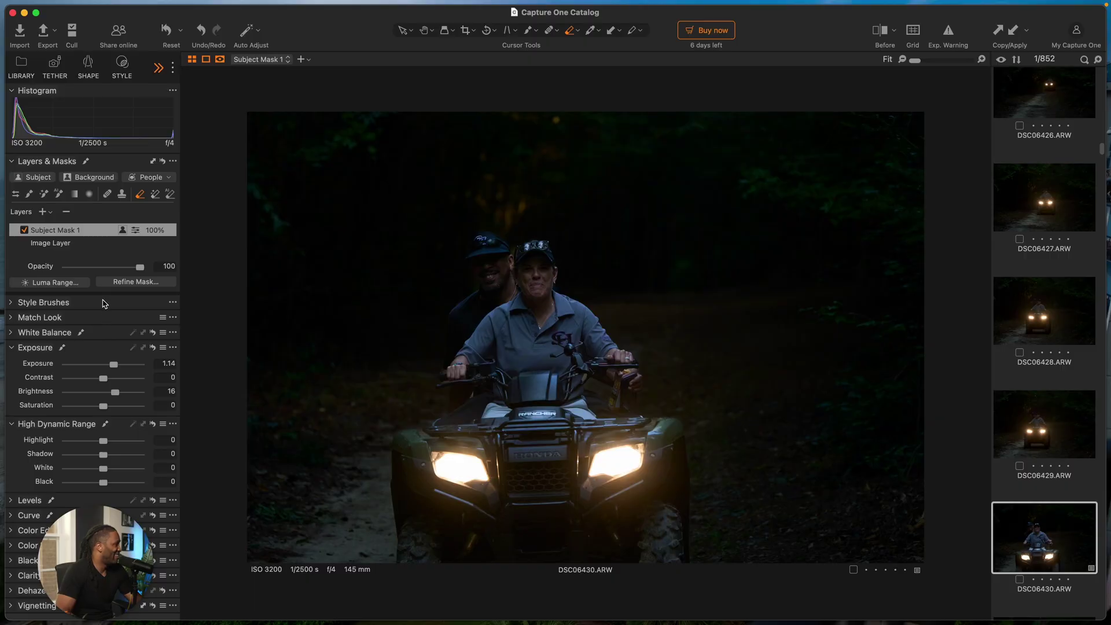
{"action": "left_click", "coordinate": [92, 179]}
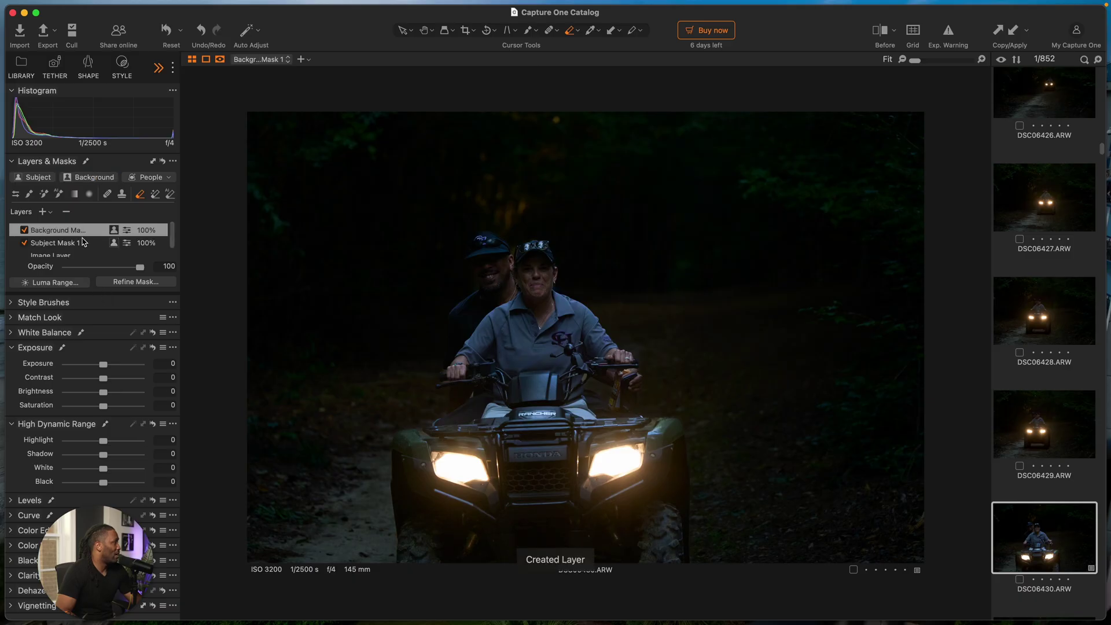
{"action": "scroll", "coordinate": [82, 242], "scroll_direction": "down", "scroll_amount": 1}
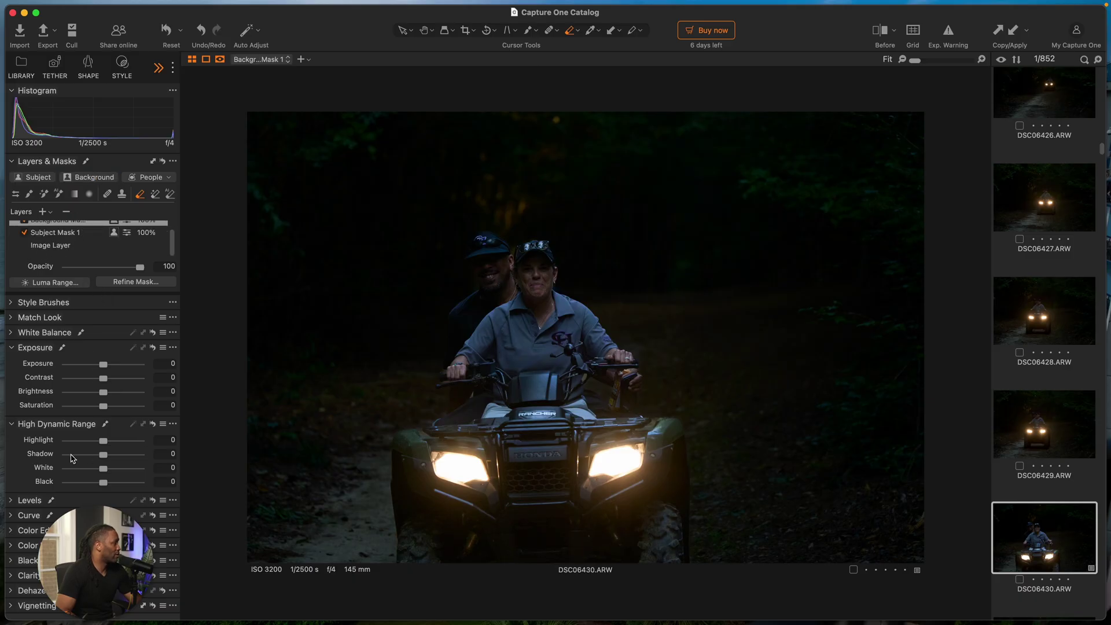
- Boost the background's greens in Color Editor to Saturation 55.7 and Lightness 25.1
{"action": "left_click", "coordinate": [12, 530]}
{"action": "left_click", "coordinate": [67, 572]}
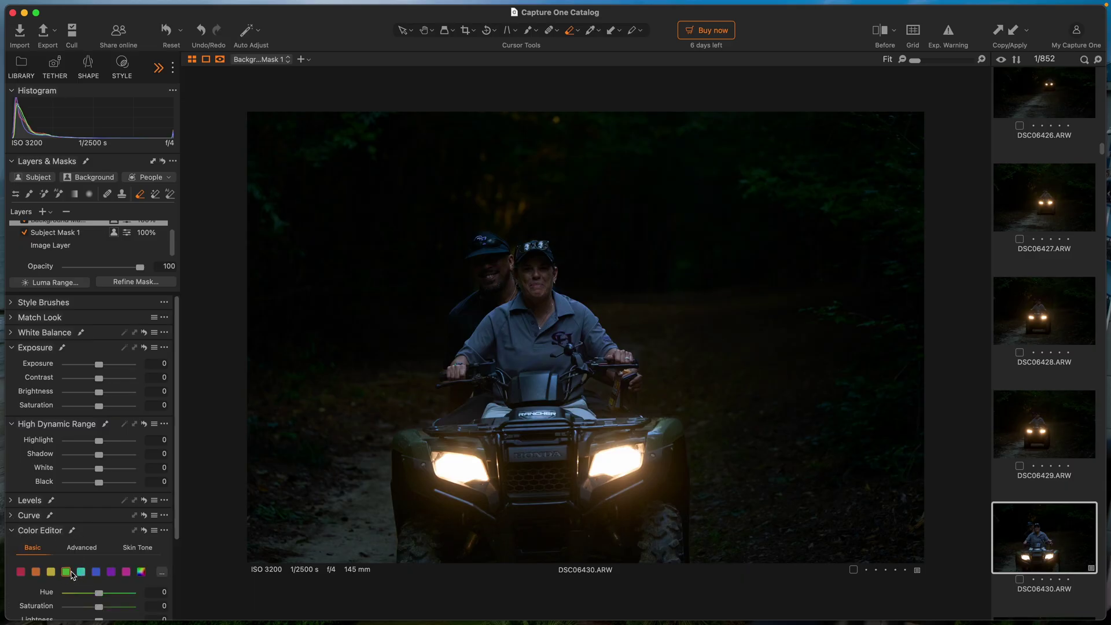
{"action": "scroll", "coordinate": [95, 567], "scroll_direction": "down", "scroll_amount": 2}
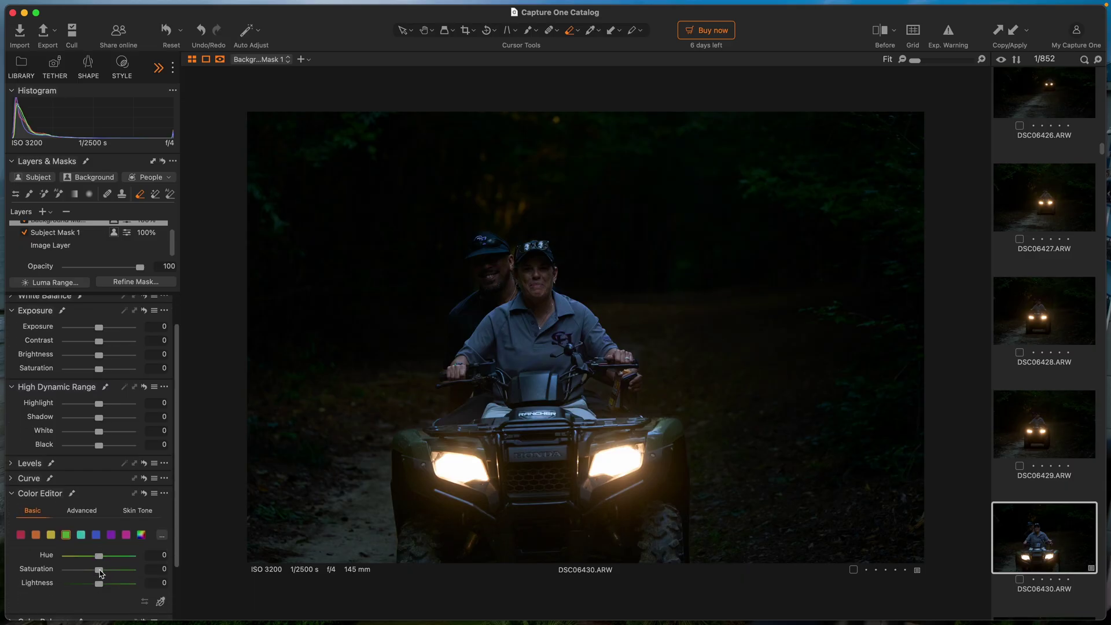
{"action": "left_click_drag", "start_coordinate": [101, 573], "coordinate": [117, 590]}
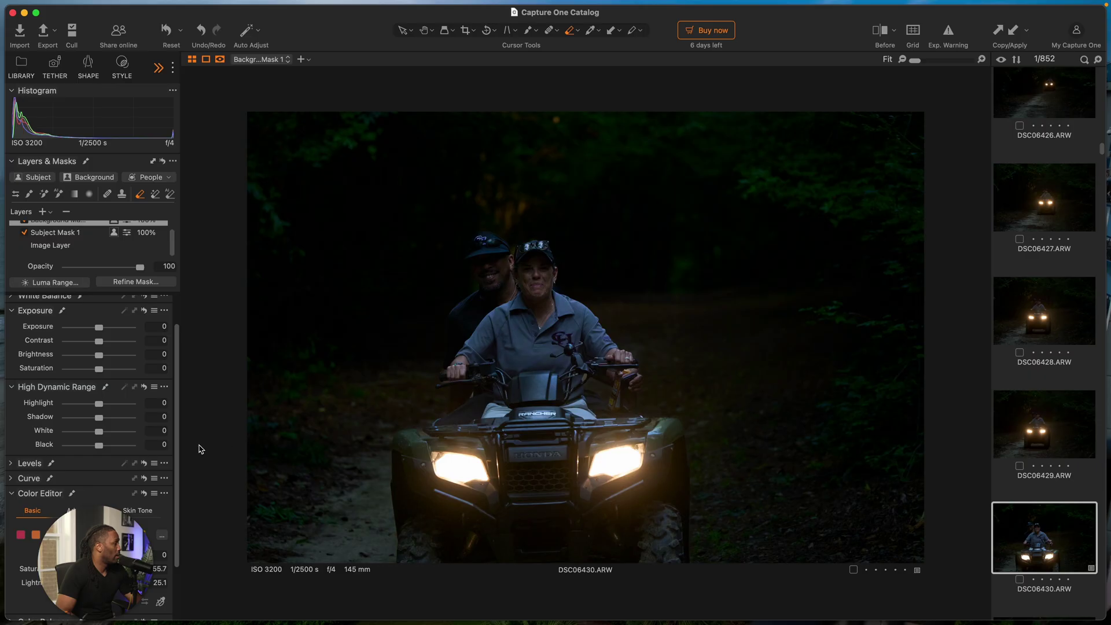
- Raise the Image Layer brightness, check the ATV at 100%, and settle Brightness at 15
{"action": "left_click", "coordinate": [64, 247]}
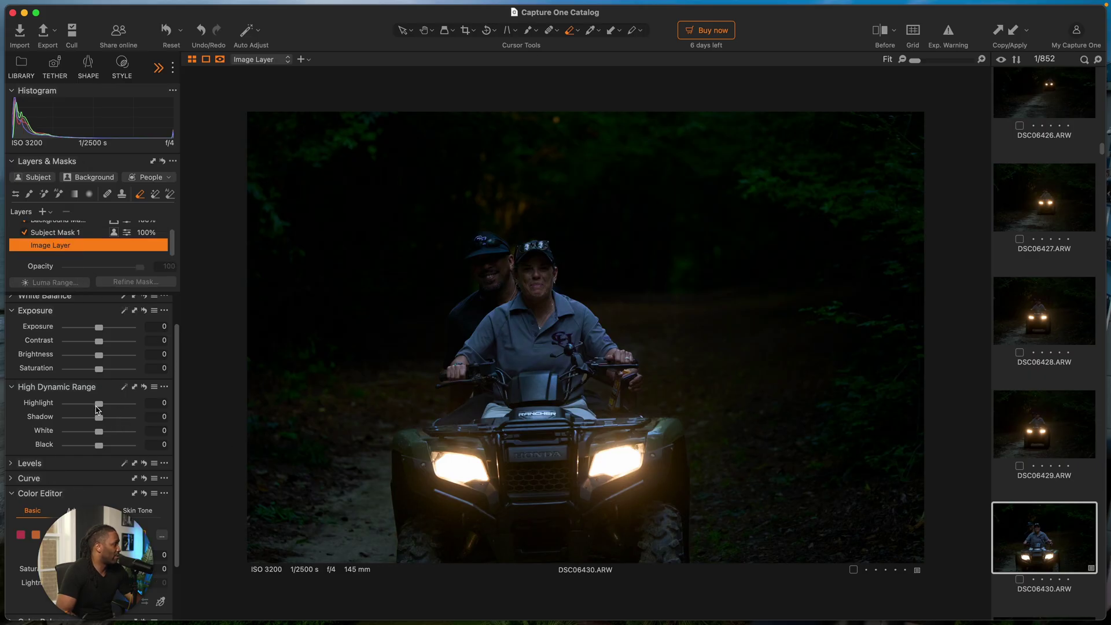
{"action": "left_click_drag", "start_coordinate": [100, 359], "coordinate": [108, 359]}
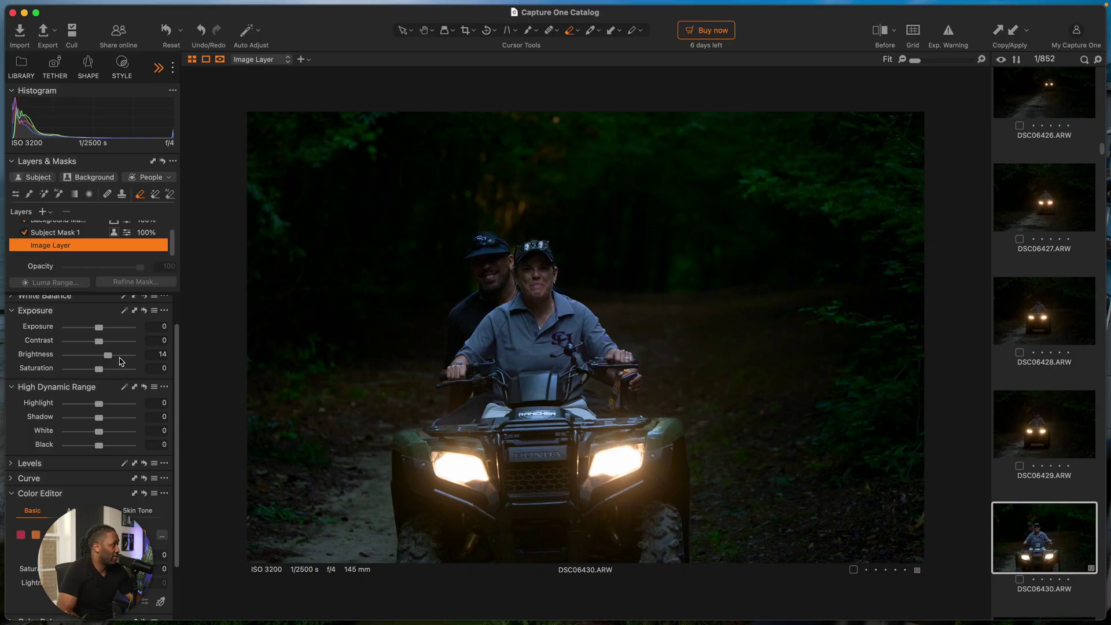
{"action": "left_click_drag", "start_coordinate": [111, 358], "coordinate": [152, 357]}
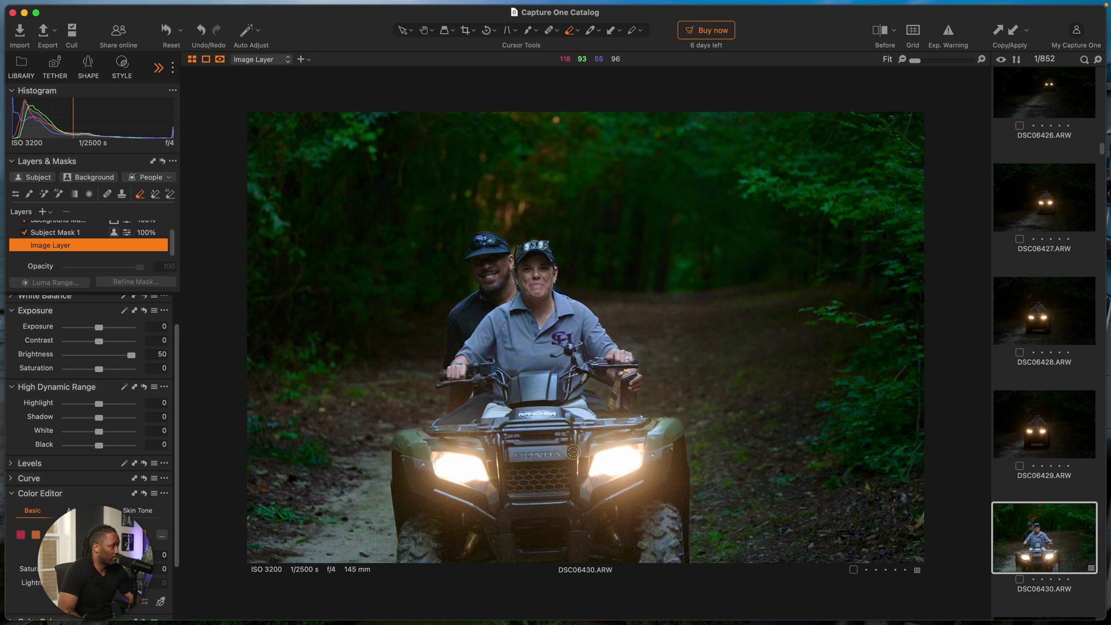
{"action": "key", "text": "super+alt+0"}
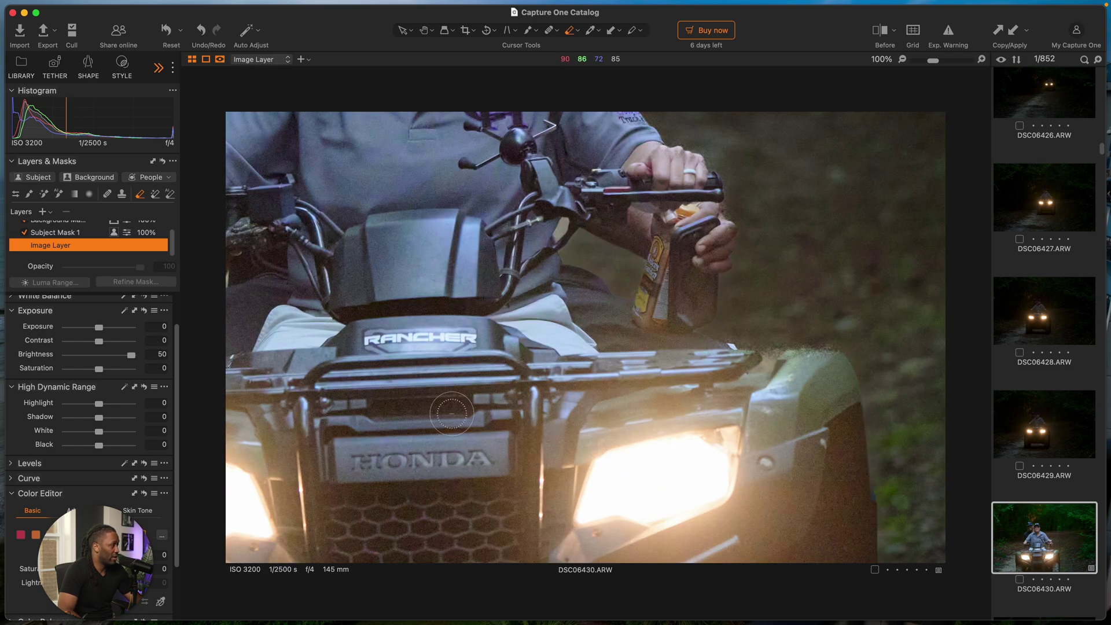
{"action": "left_click_drag", "start_coordinate": [133, 354], "coordinate": [112, 361]}
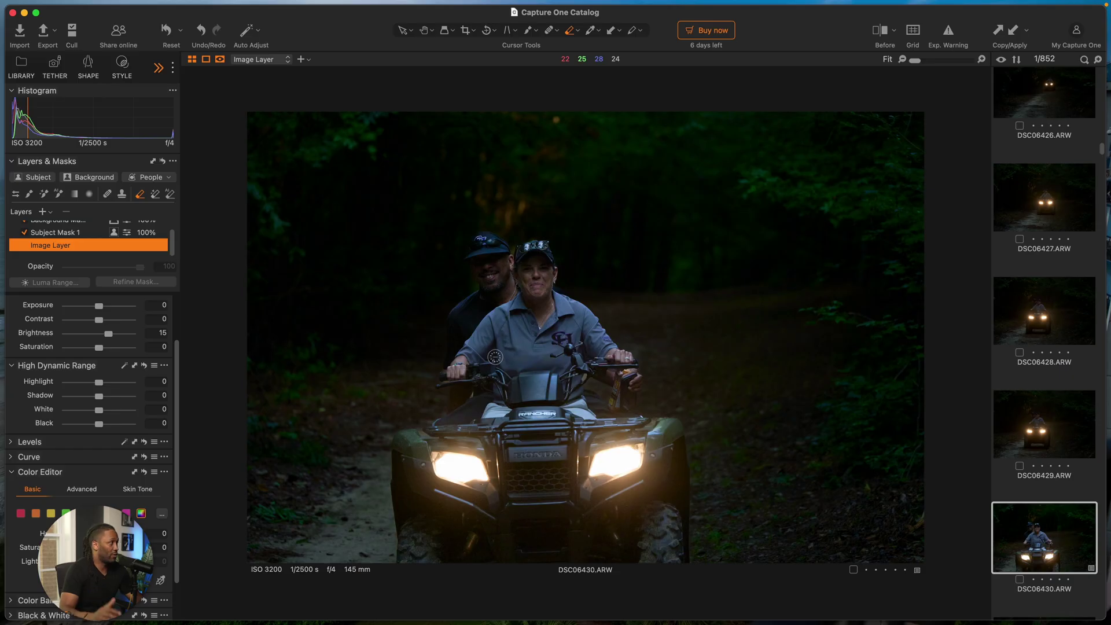
- Create Skin Mask 1 and slightly lift the skin's exposure, brightness and saturation
{"action": "left_click", "coordinate": [153, 180]}
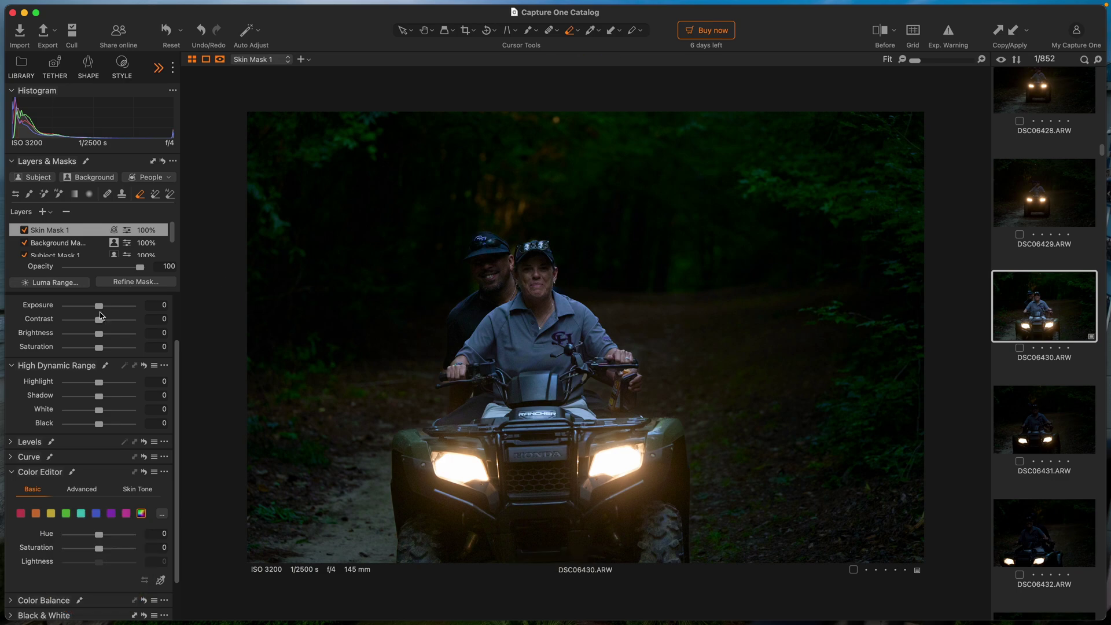
{"action": "left_click_drag", "start_coordinate": [100, 311], "coordinate": [102, 334]}
{"action": "scroll", "coordinate": [115, 524], "scroll_direction": "down", "scroll_amount": 1}
{"action": "left_click_drag", "start_coordinate": [100, 548], "coordinate": [104, 516]}
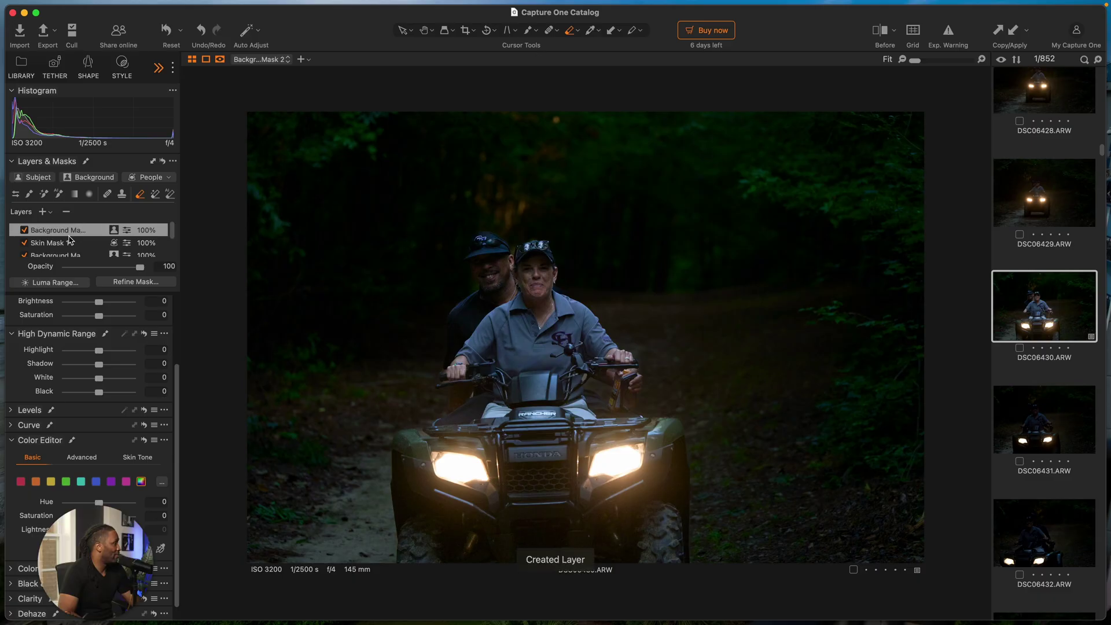
- Slightly raise the brightness of the new second background mask
{"action": "scroll", "coordinate": [72, 243], "scroll_direction": "down", "scroll_amount": 1}
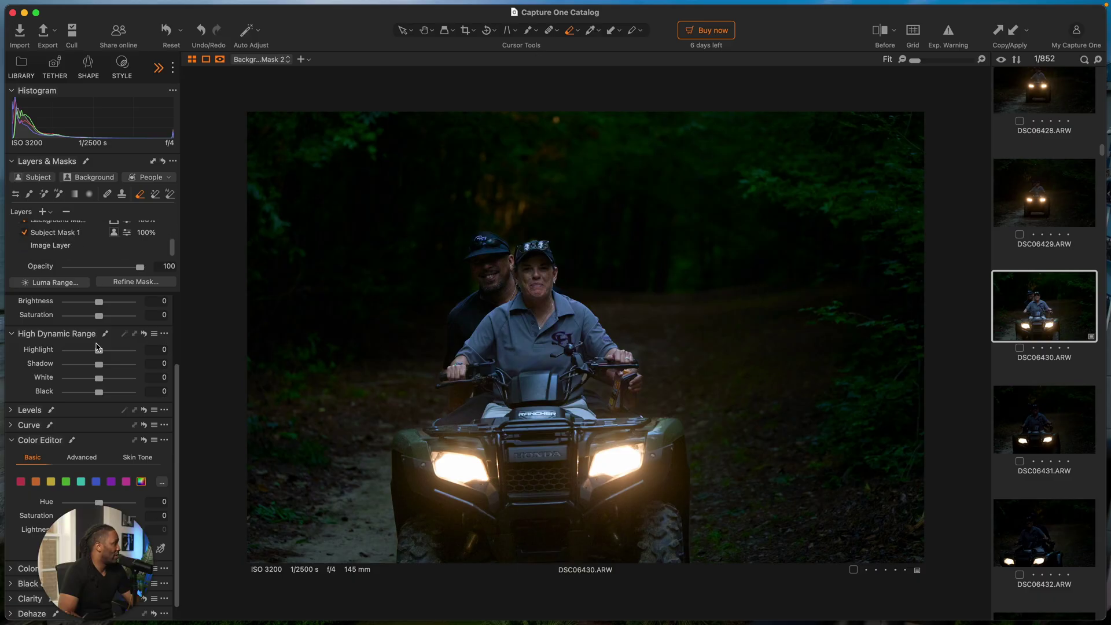
{"action": "scroll", "coordinate": [107, 356], "scroll_direction": "up", "scroll_amount": 1}
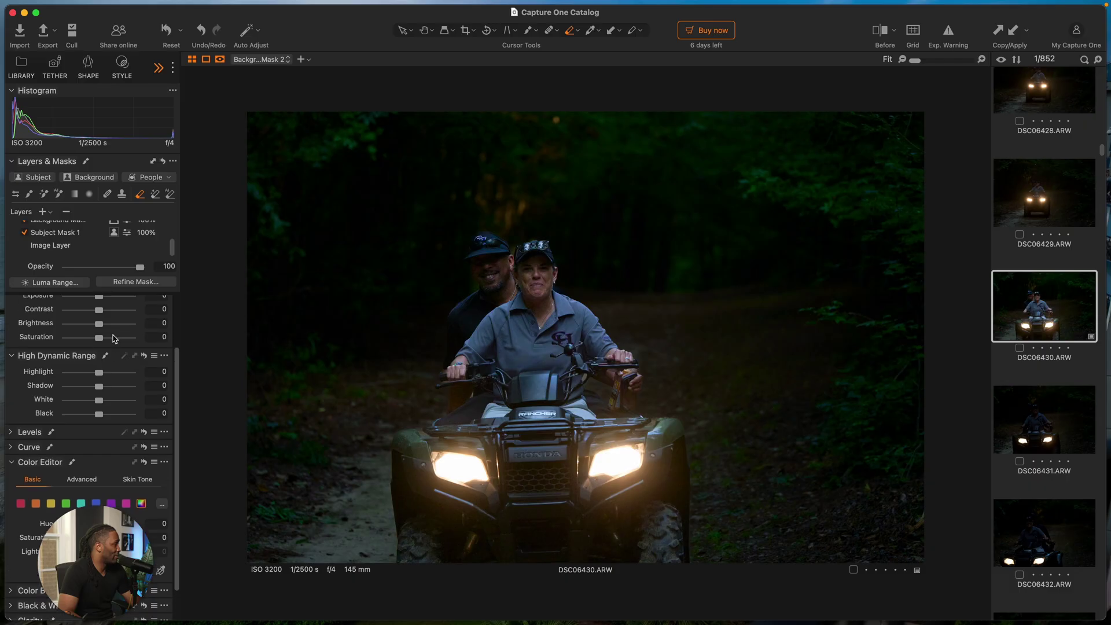
{"action": "left_click_drag", "start_coordinate": [99, 326], "coordinate": [105, 328]}
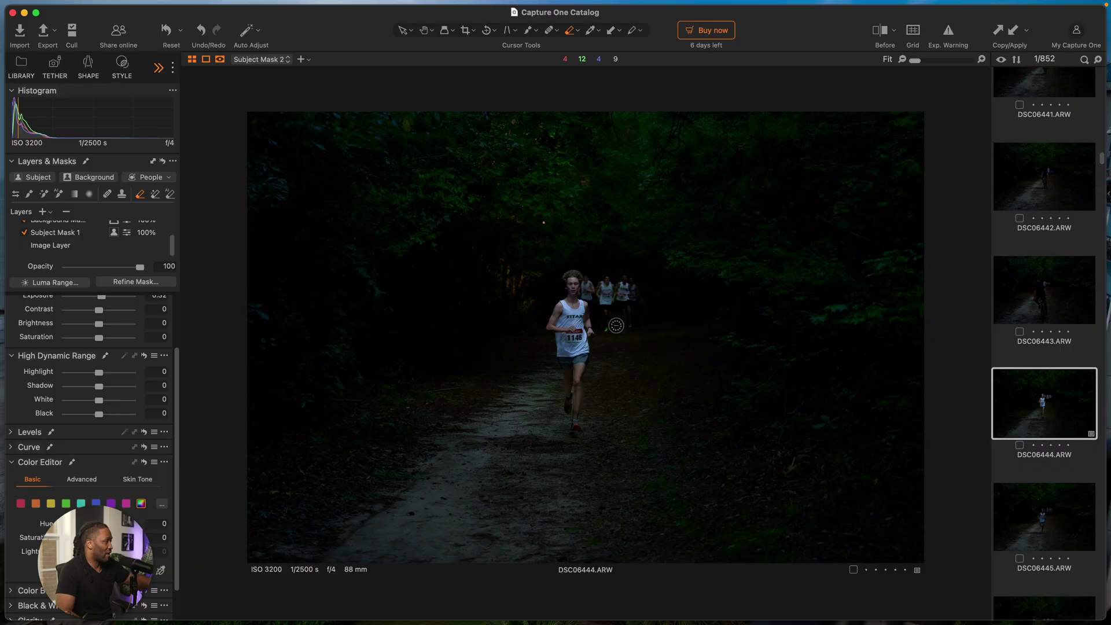
- Select the background mask layer and darken the background's shadows a little further
{"action": "scroll", "coordinate": [74, 232], "scroll_direction": "up", "scroll_amount": 3}
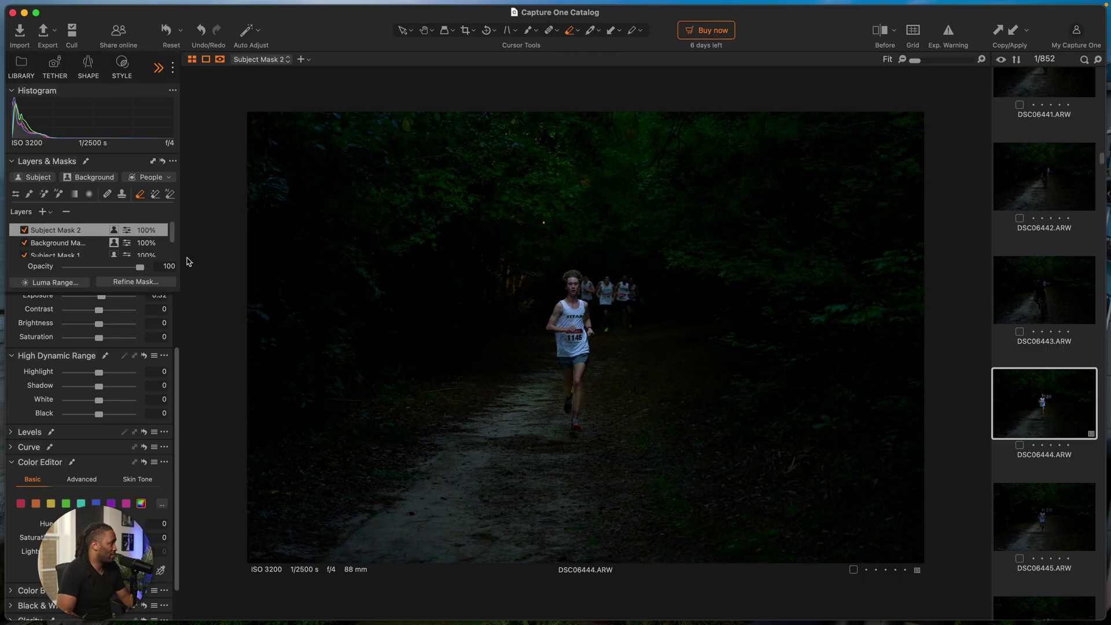
{"action": "scroll", "coordinate": [58, 250], "scroll_direction": "down", "scroll_amount": 2}
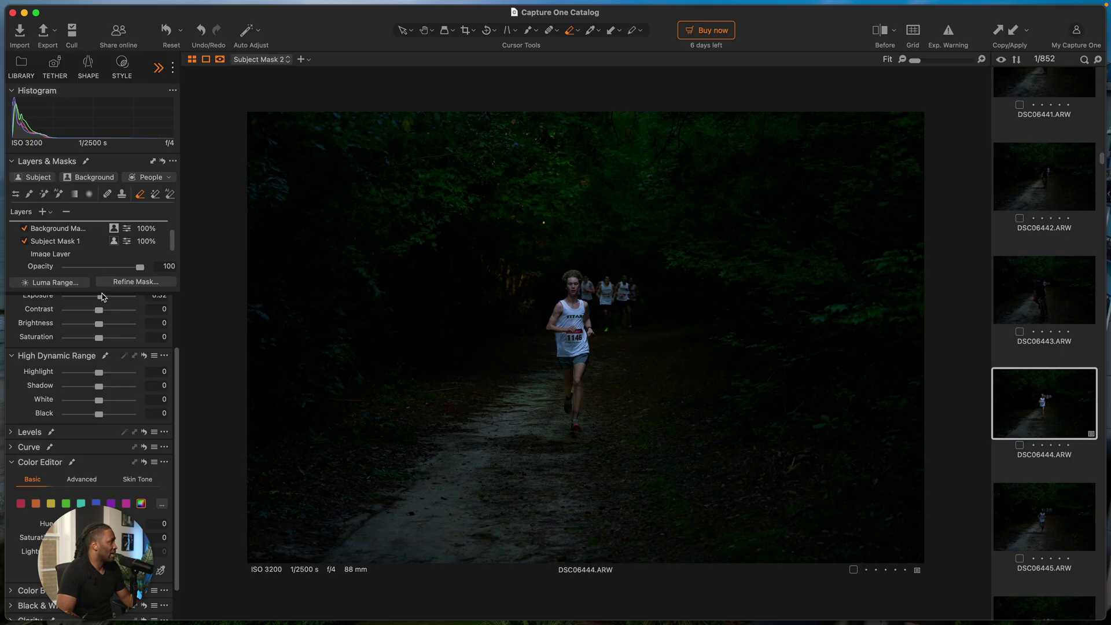
{"action": "left_click", "coordinate": [60, 255]}
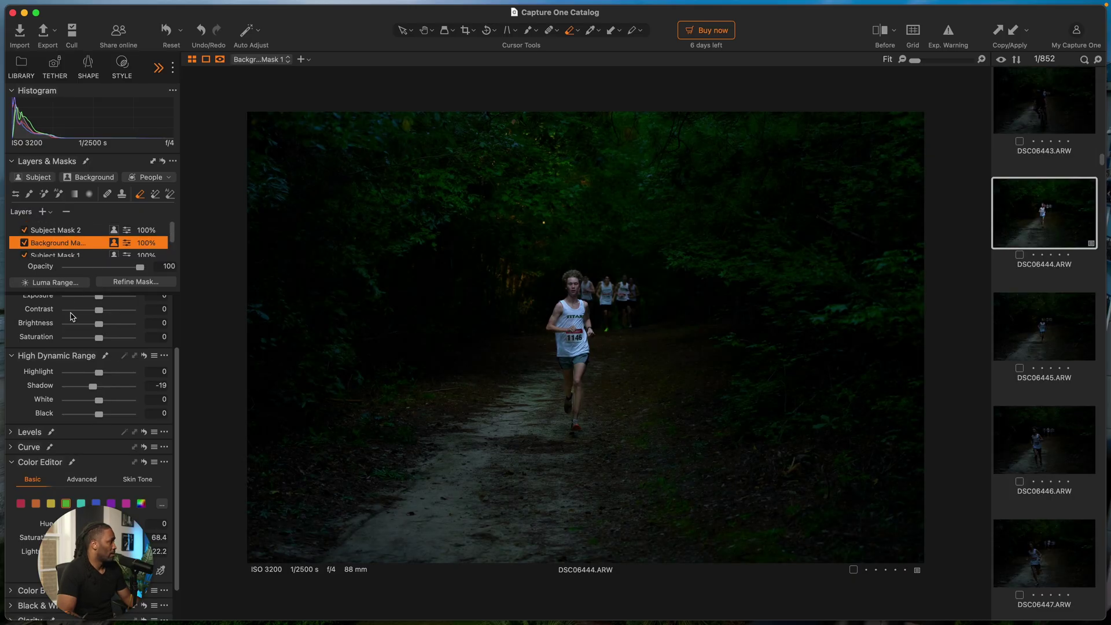
{"action": "mouse_move", "coordinate": [99, 388]}
{"action": "left_mouse_down"}
{"action": "mouse_move", "coordinate": [84, 391]}
{"action": "mouse_move", "coordinate": [98, 391]}
{"action": "left_mouse_up"}
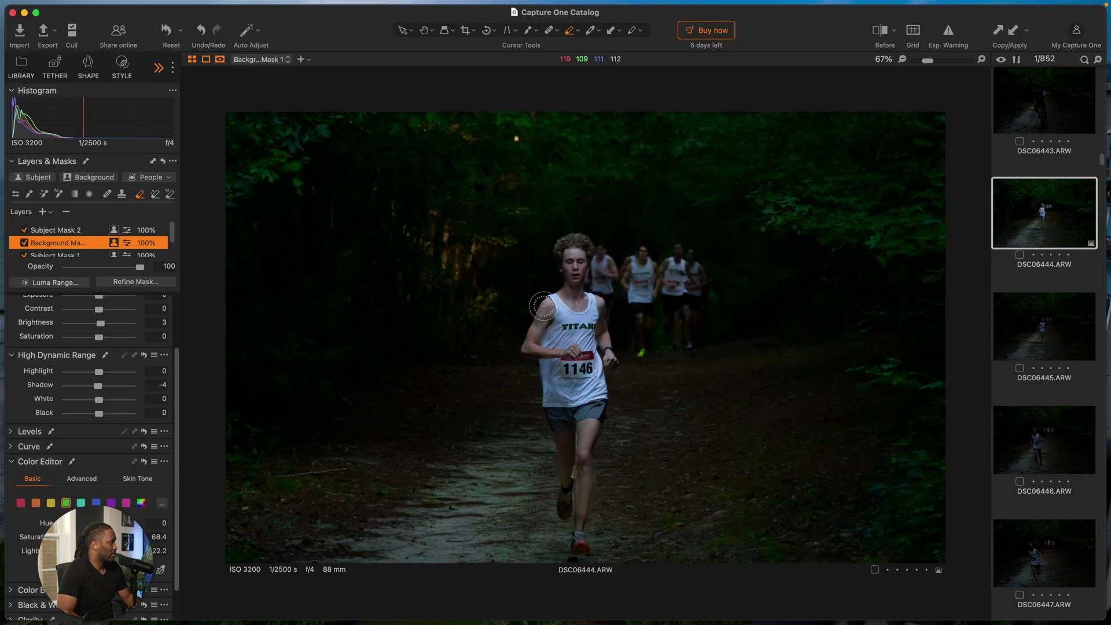
- Fit the runner photo to the viewer and raise the base Image Layer brightness to 16
{"action": "key", "text": "super+0"}
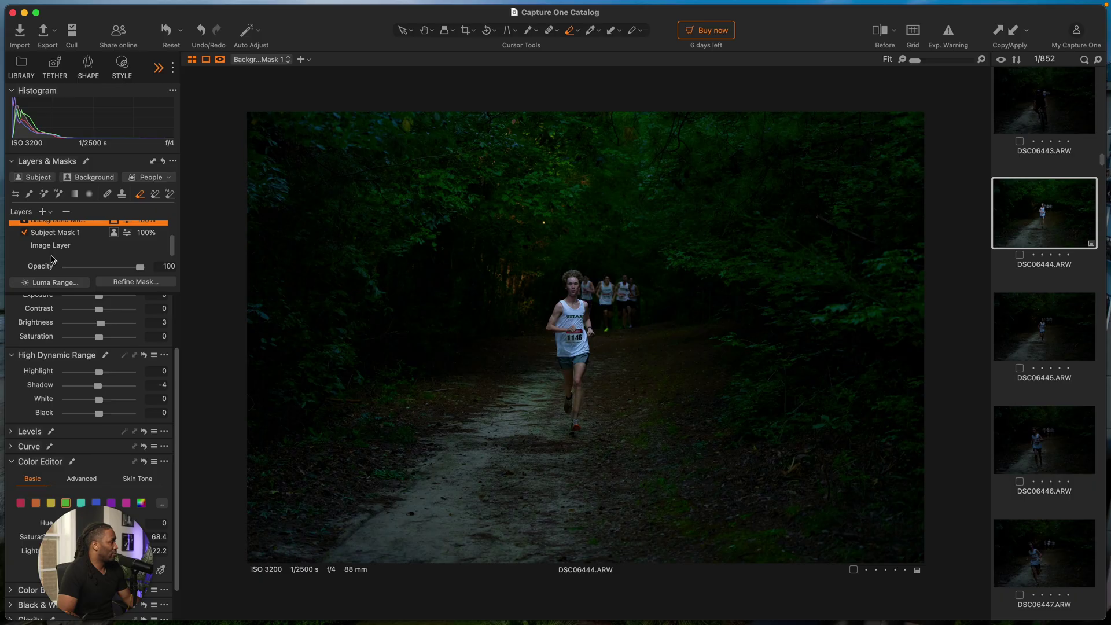
{"action": "left_click", "coordinate": [51, 246]}
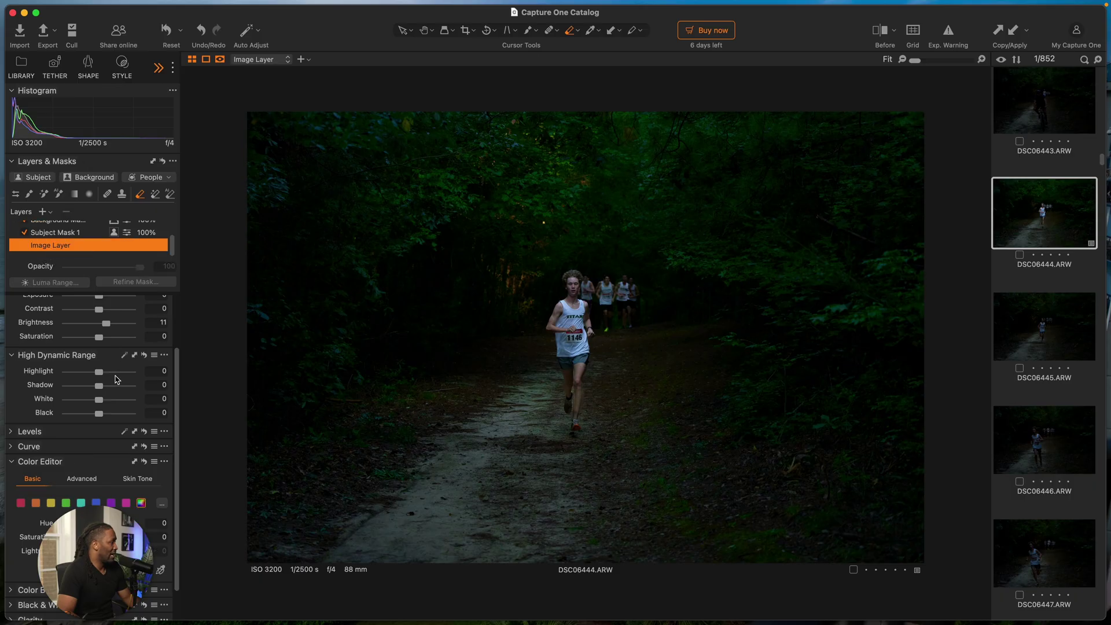
{"action": "left_click_drag", "start_coordinate": [107, 327], "coordinate": [113, 328]}
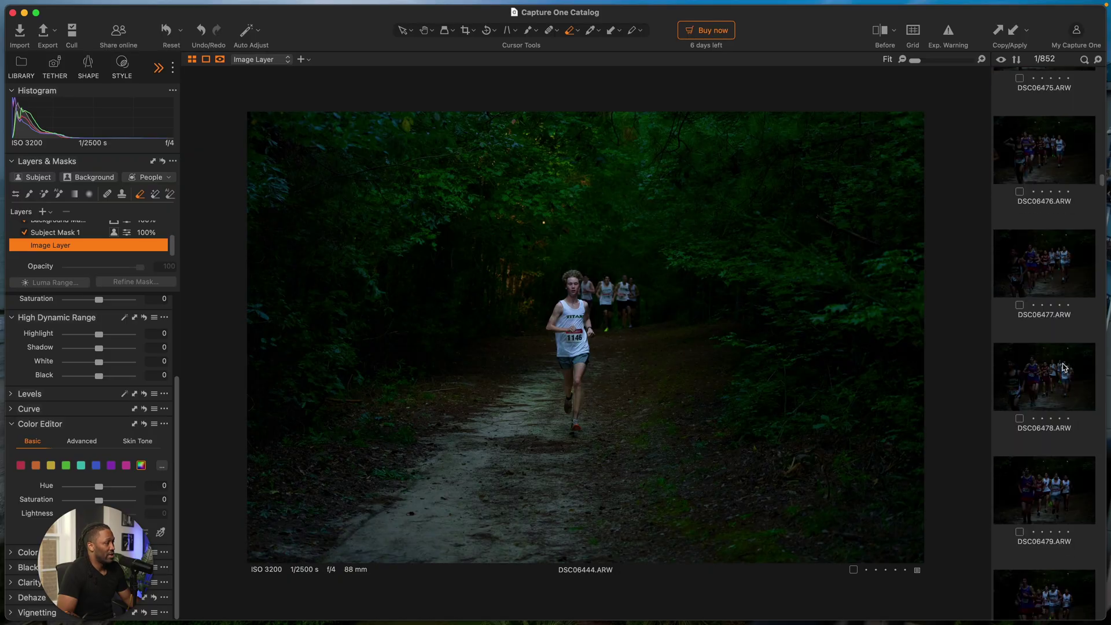
- Scroll down the filmstrip to DSC06746.ARW, the runners on a sunlit forest trail, and open it
{"action": "scroll", "coordinate": [1064, 367], "scroll_direction": "down", "scroll_amount": 4}
{"action": "scroll", "coordinate": [1066, 365], "scroll_direction": "down", "scroll_amount": 10}
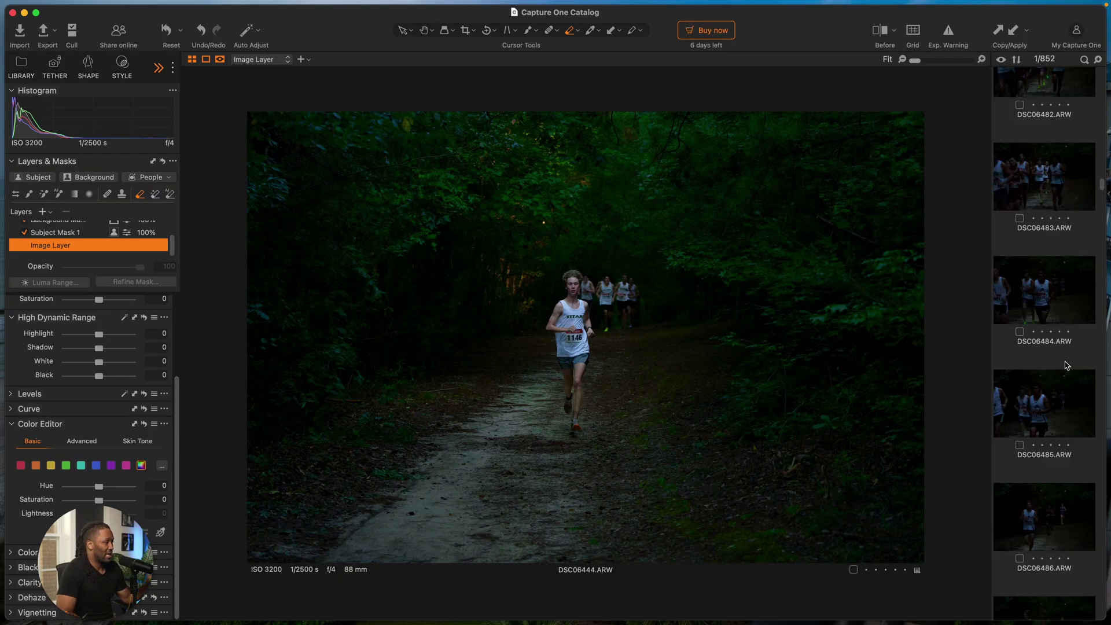
{"action": "scroll", "coordinate": [1066, 364], "scroll_direction": "down", "scroll_amount": 14}
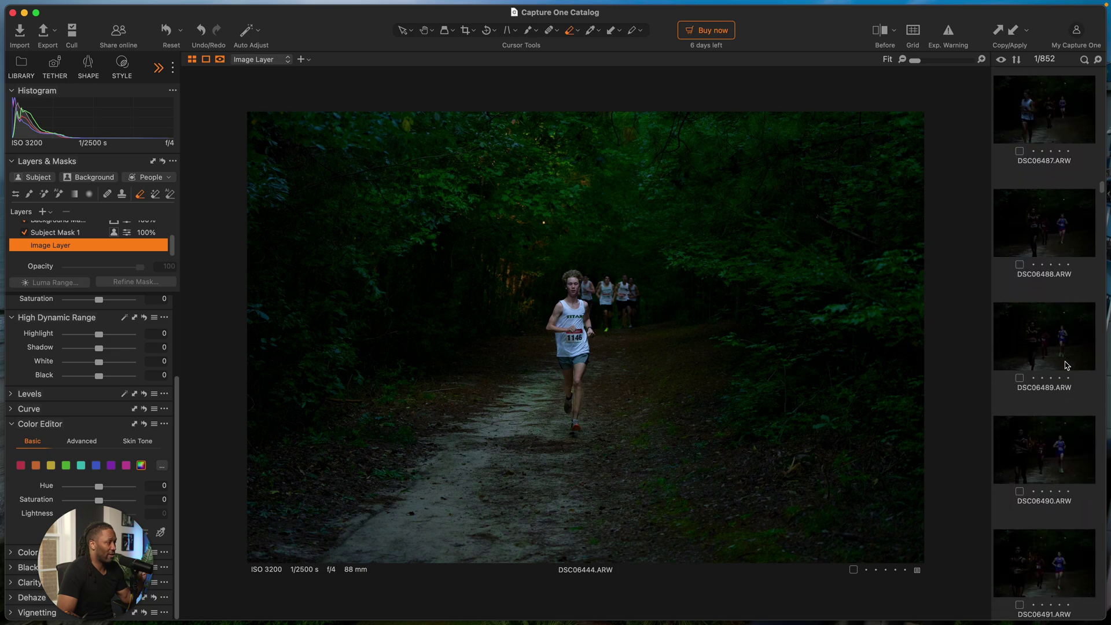
{"action": "scroll", "coordinate": [1067, 365], "scroll_direction": "down", "scroll_amount": 20}
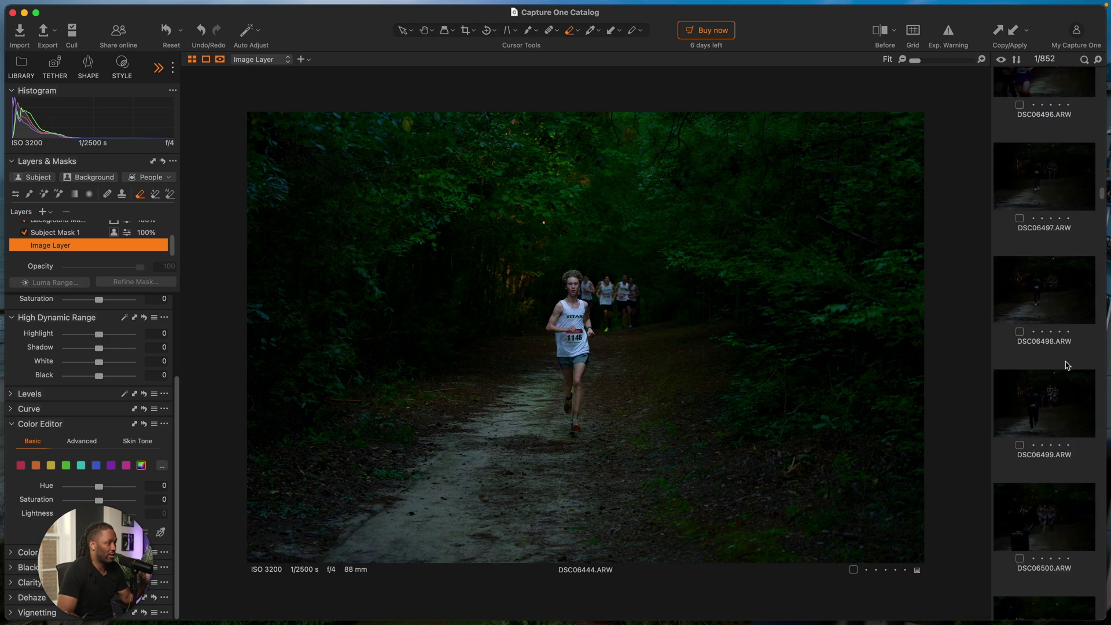
{"action": "scroll", "coordinate": [1068, 365], "scroll_direction": "down", "scroll_amount": 10}
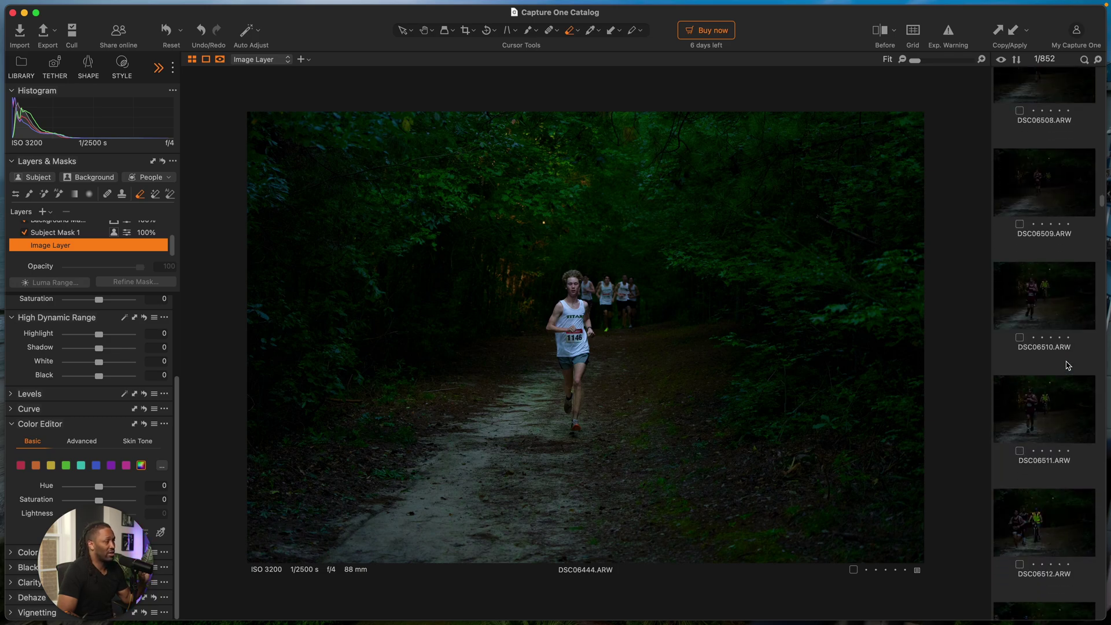
{"action": "scroll", "coordinate": [1067, 365], "scroll_direction": "down", "scroll_amount": 20}
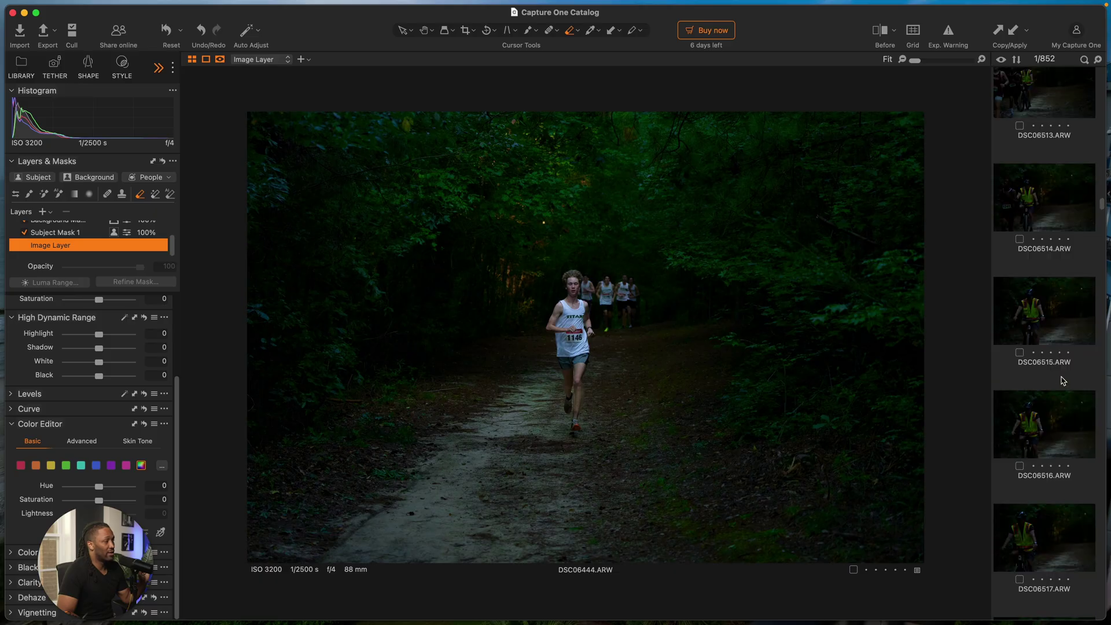
{"action": "scroll", "coordinate": [1062, 380], "scroll_direction": "down", "scroll_amount": 20}
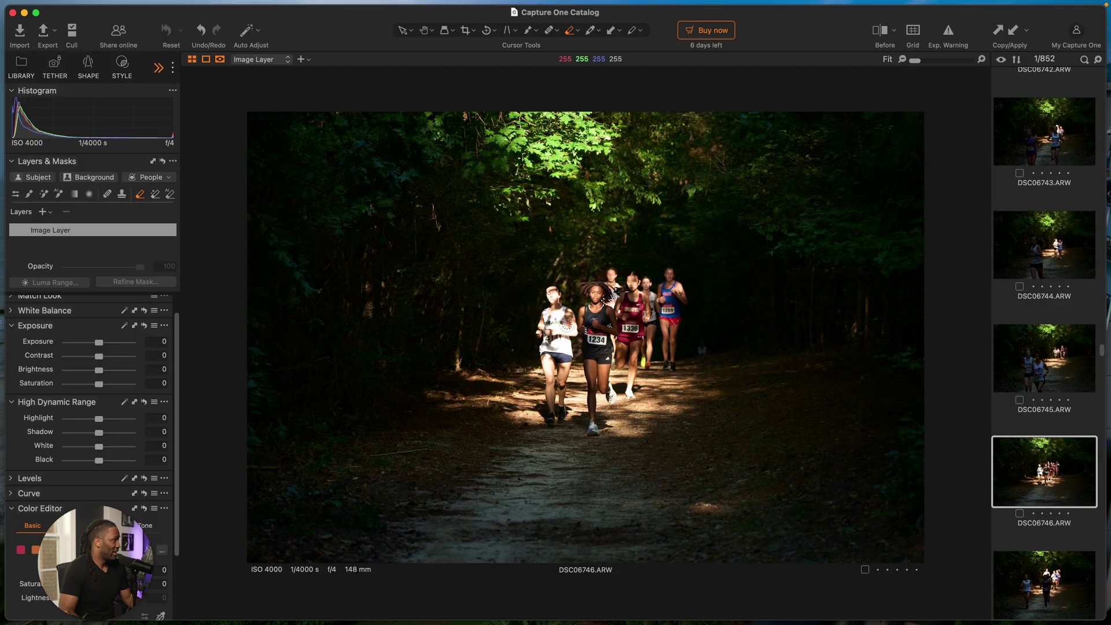
- Create a Subject mask of the runners and a Background mask of the forest
{"action": "scroll", "coordinate": [614, 321], "scroll_direction": "up", "scroll_amount": 3}
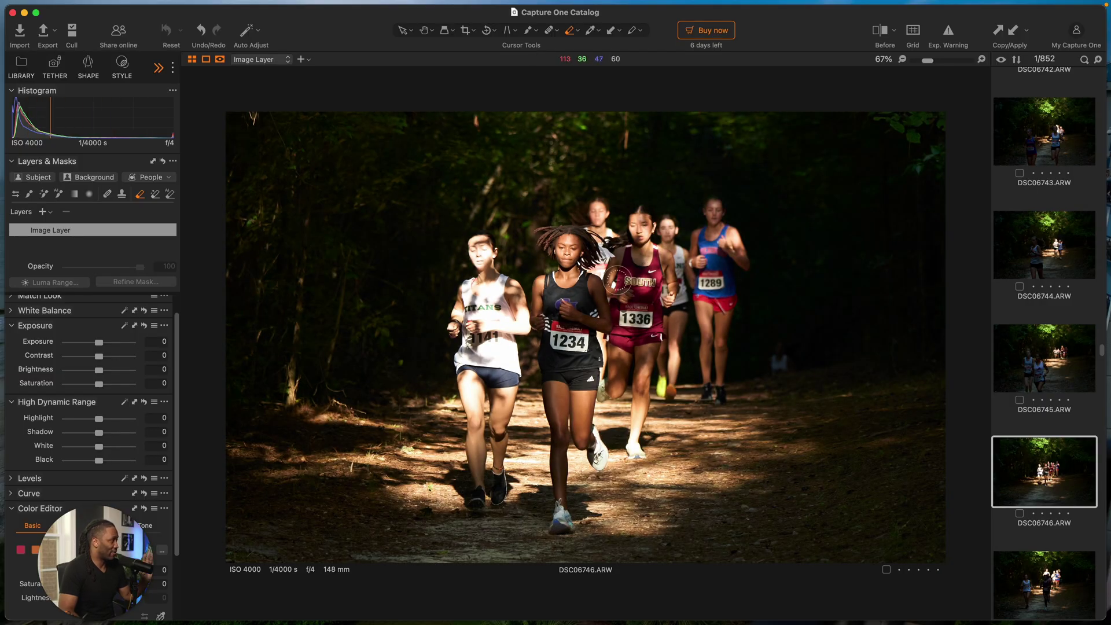
{"action": "scroll", "coordinate": [621, 278], "scroll_direction": "down", "scroll_amount": 3}
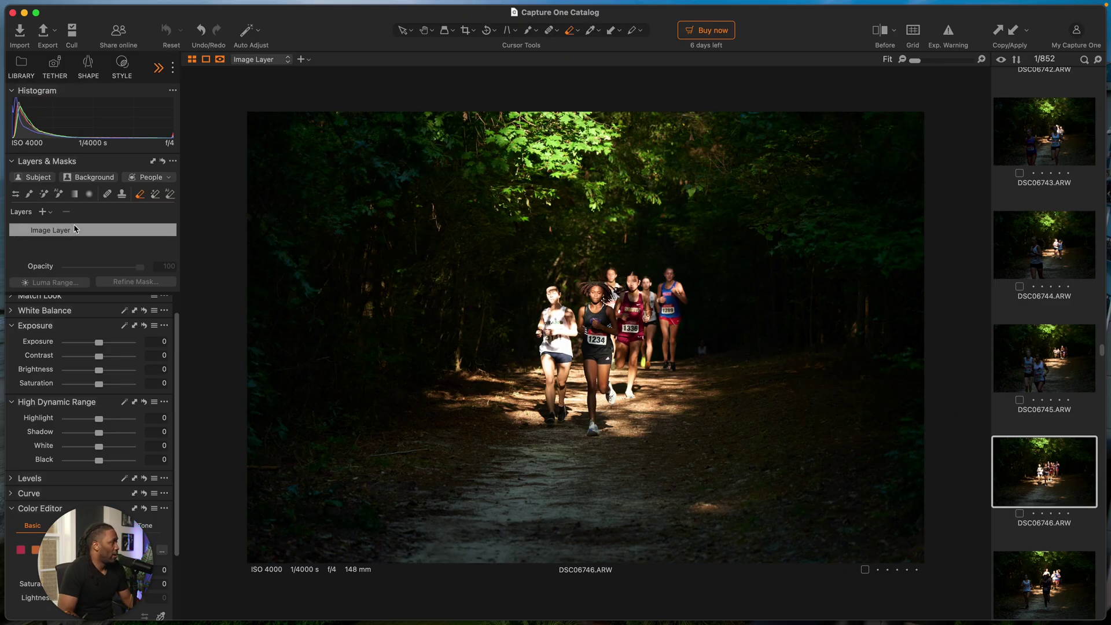
{"action": "left_click", "coordinate": [53, 181]}
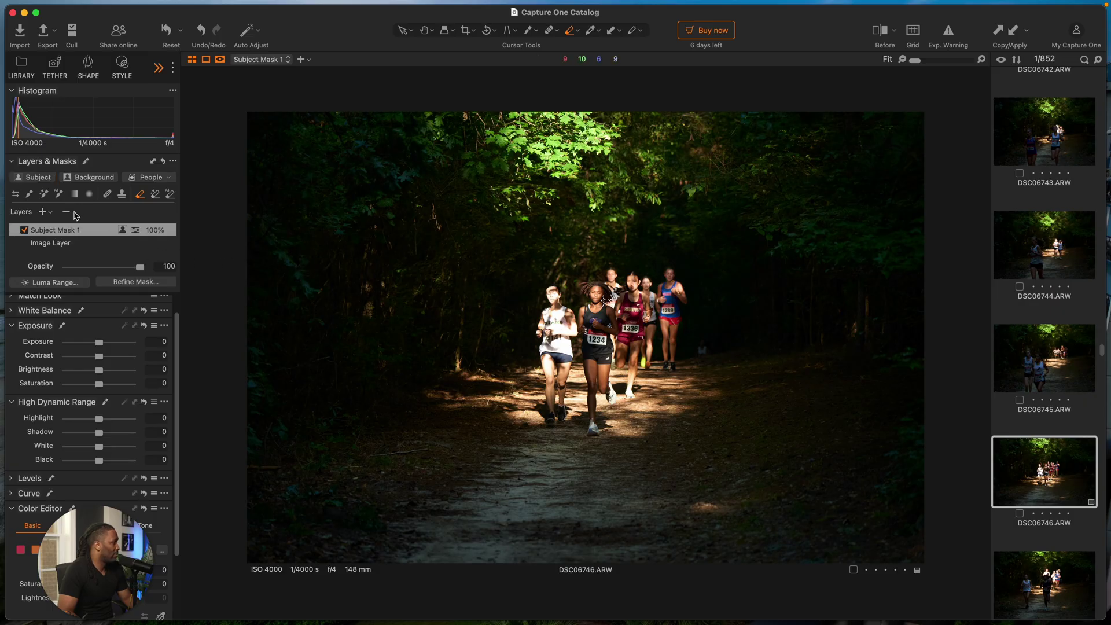
{"action": "left_click", "coordinate": [96, 180]}
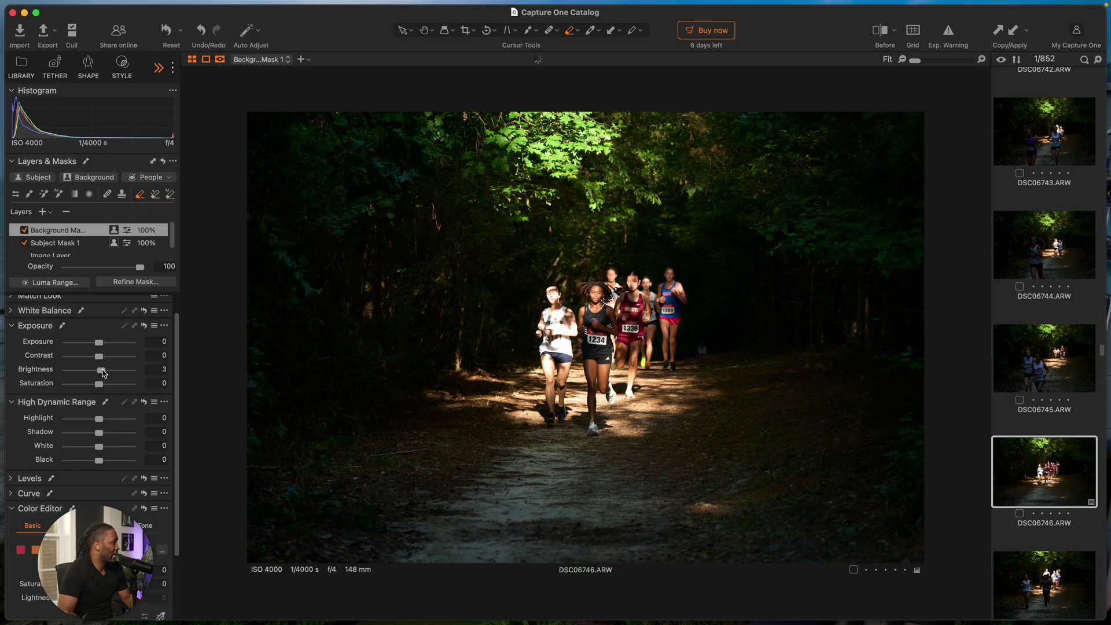
- Set the background mask to Brightness 3, Shadow -44, saturation 12.5 and lightness 26.8
{"action": "scroll", "coordinate": [103, 373], "scroll_direction": "down", "scroll_amount": 3}
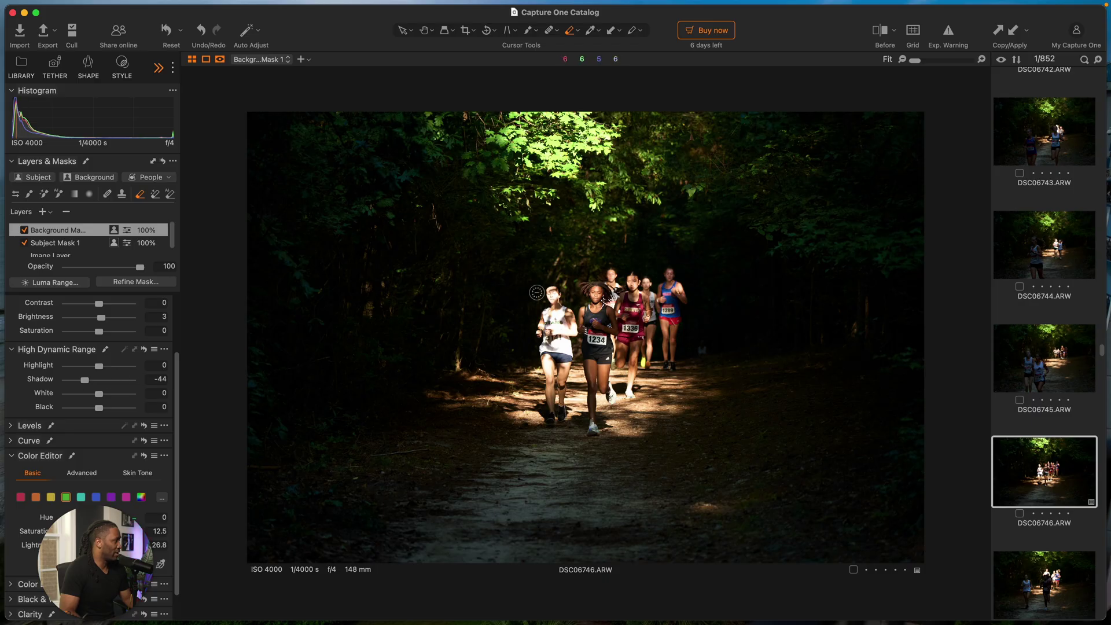
{"action": "key", "text": "z"}
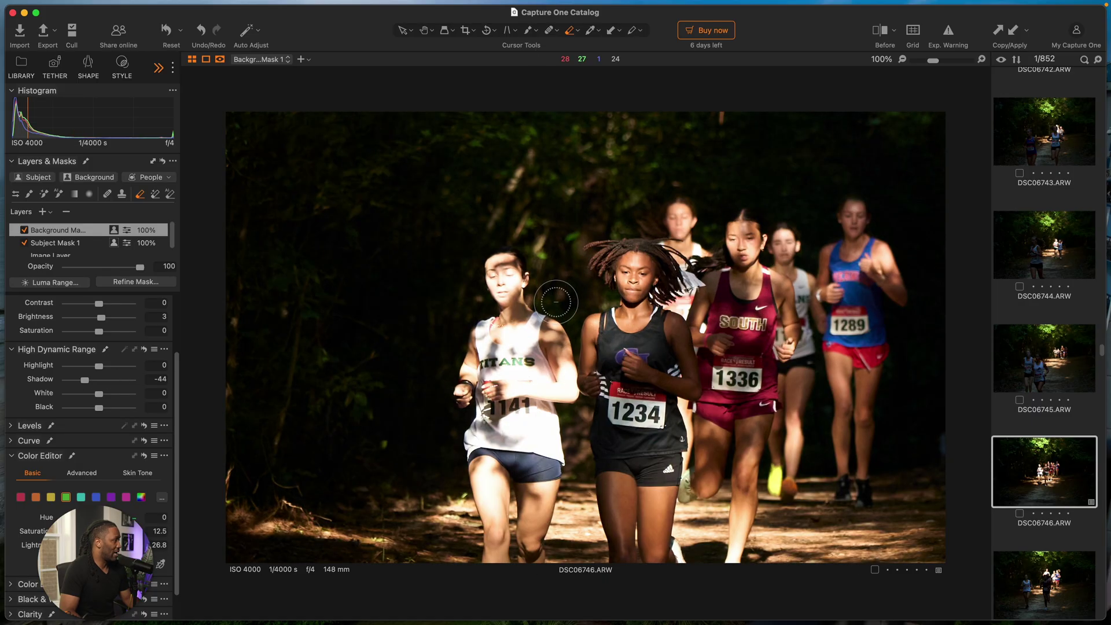
{"action": "key", "text": "z"}
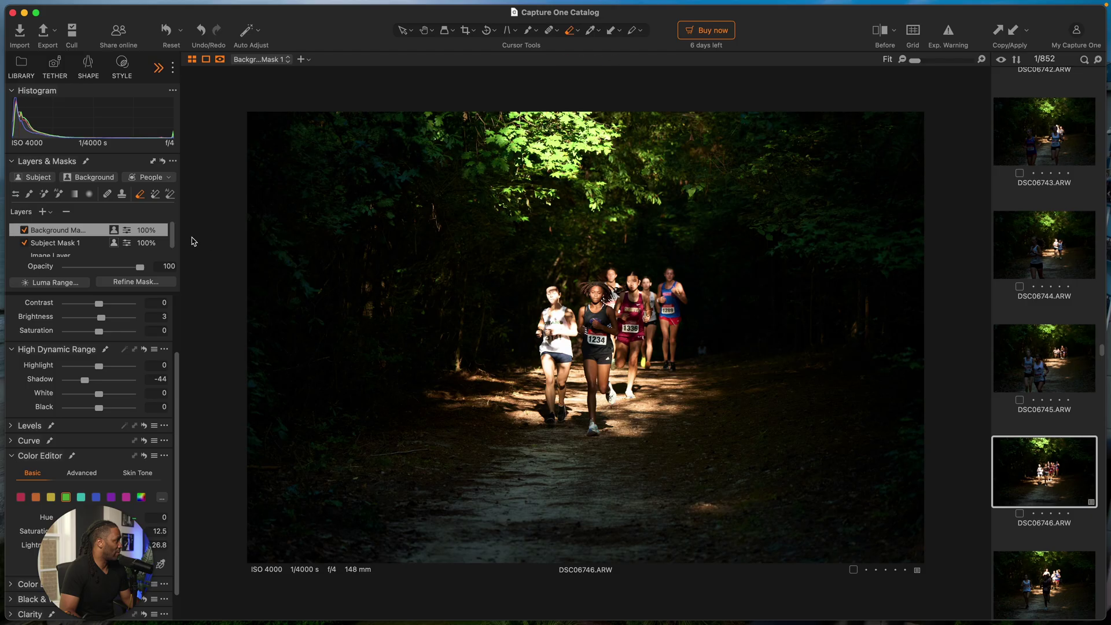
{"action": "scroll", "coordinate": [546, 266], "scroll_direction": "up", "scroll_amount": 3}
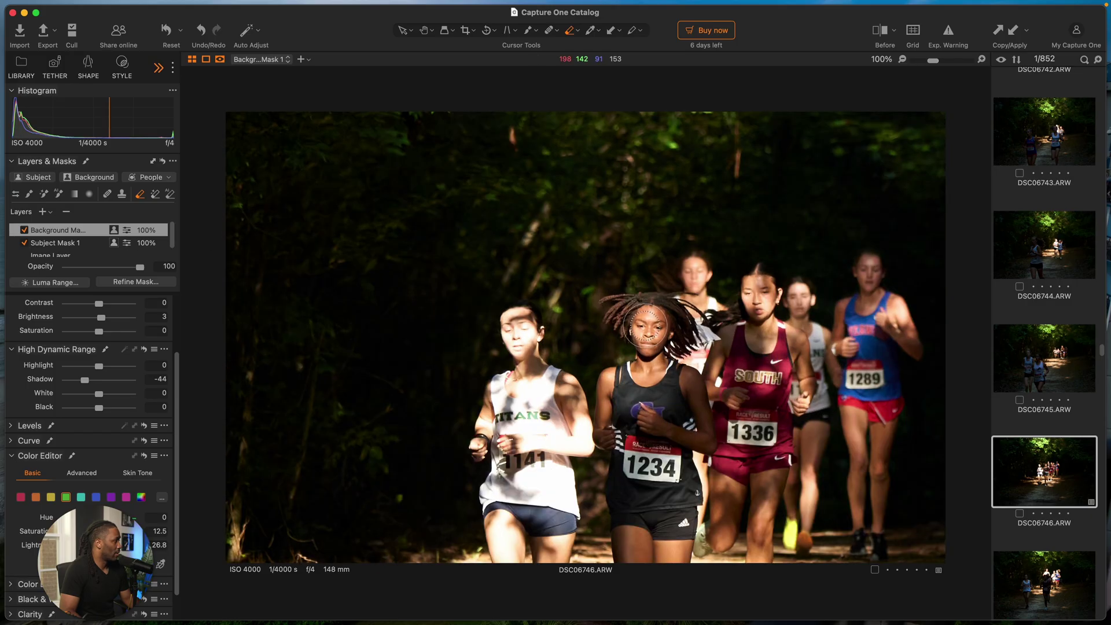
{"action": "scroll", "coordinate": [646, 325], "scroll_direction": "down", "scroll_amount": 3}
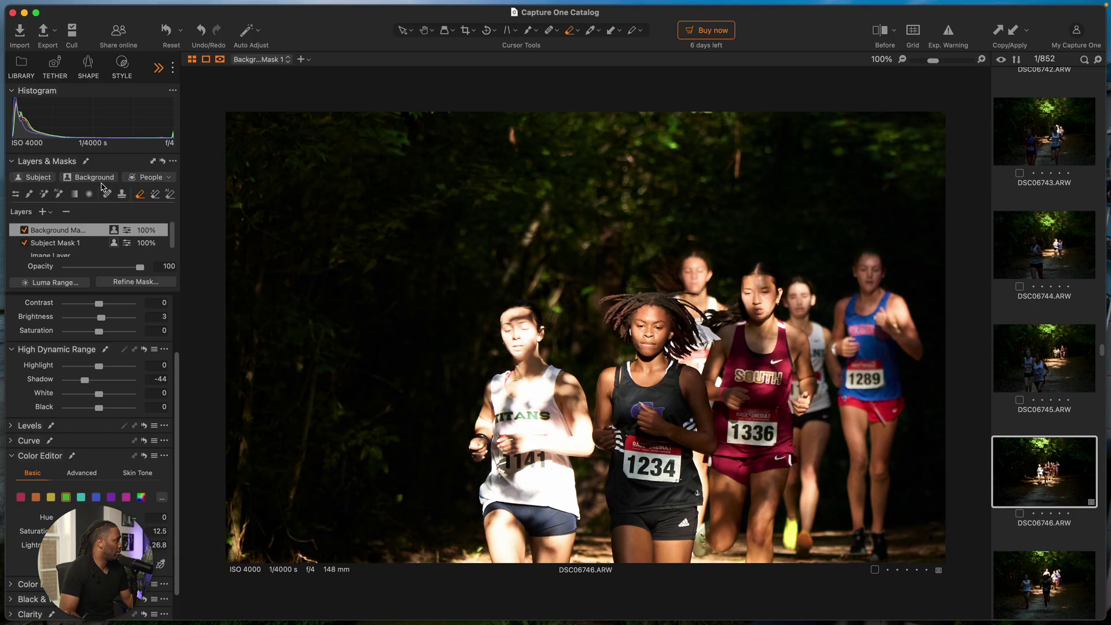
- Add Skin Mask 1 on the runners and set its Highlight to -16 and Shadow to -10
{"action": "left_click", "coordinate": [151, 178]}
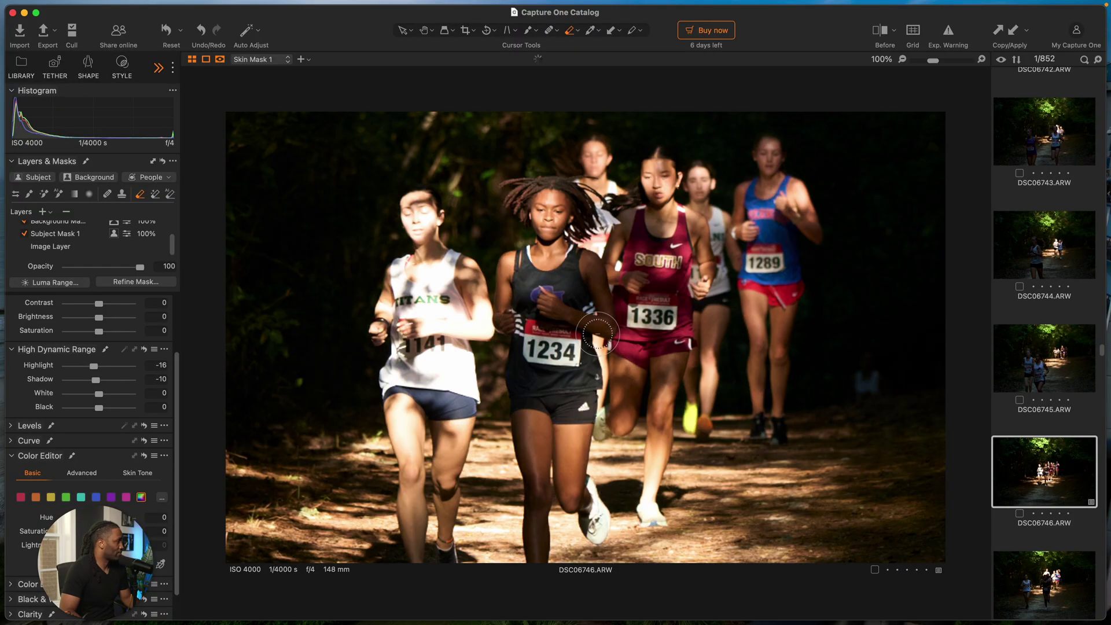
{"action": "scroll", "coordinate": [596, 333], "scroll_direction": "down", "scroll_amount": 3}
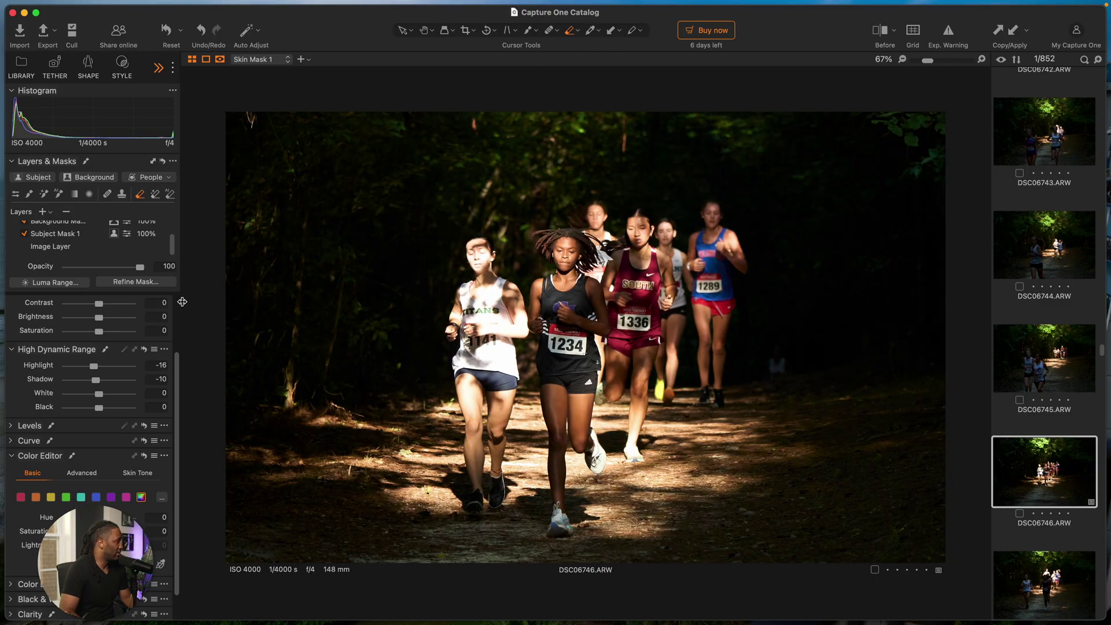
{"action": "scroll", "coordinate": [503, 333], "scroll_direction": "down", "scroll_amount": 2}
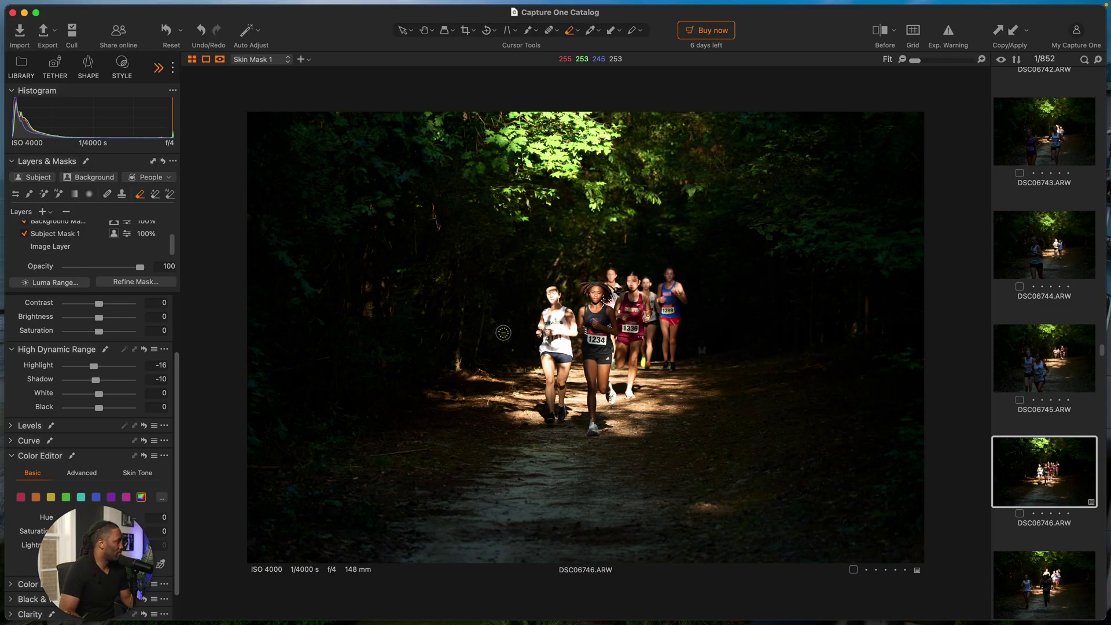
{"action": "scroll", "coordinate": [503, 332], "scroll_direction": "up", "scroll_amount": 2}
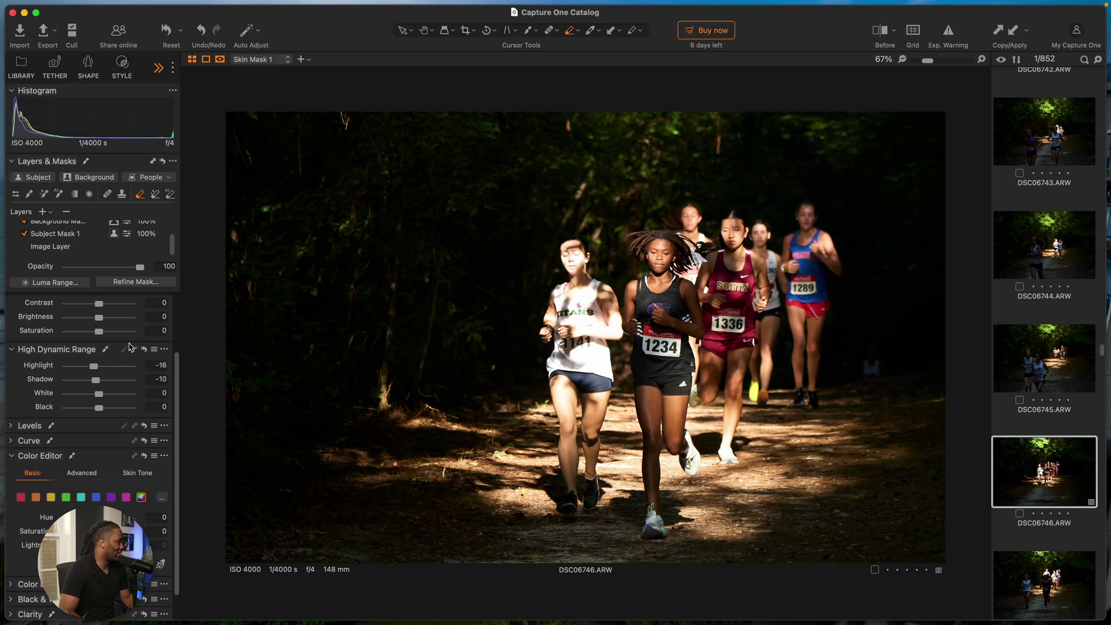
{"action": "mouse_move", "coordinate": [76, 351]}
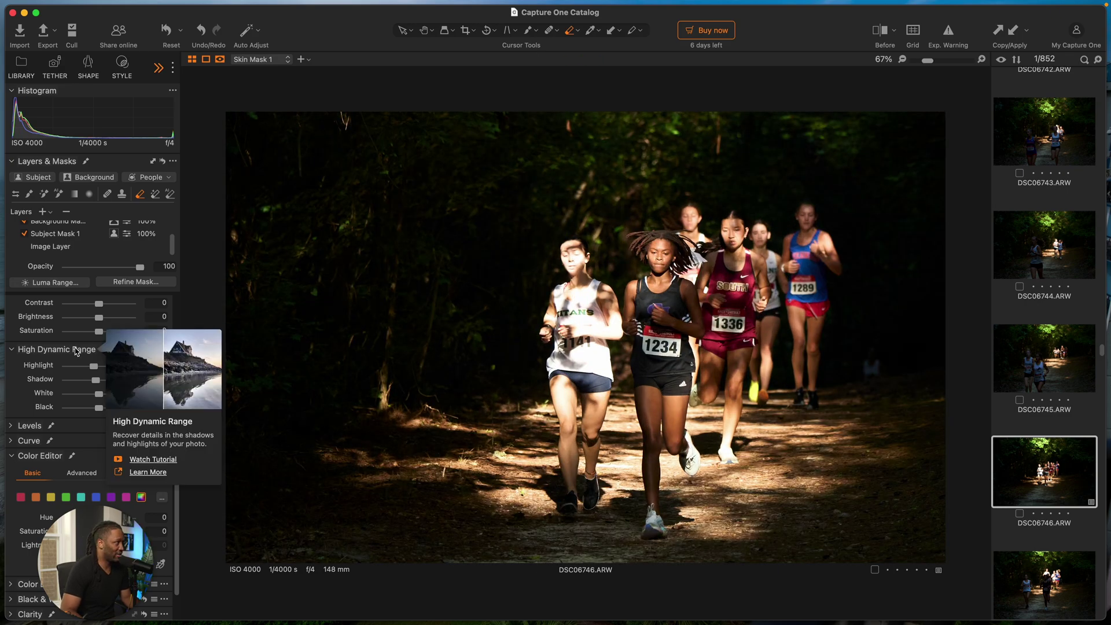
{"action": "scroll", "coordinate": [596, 328], "scroll_direction": "down", "scroll_amount": 2}
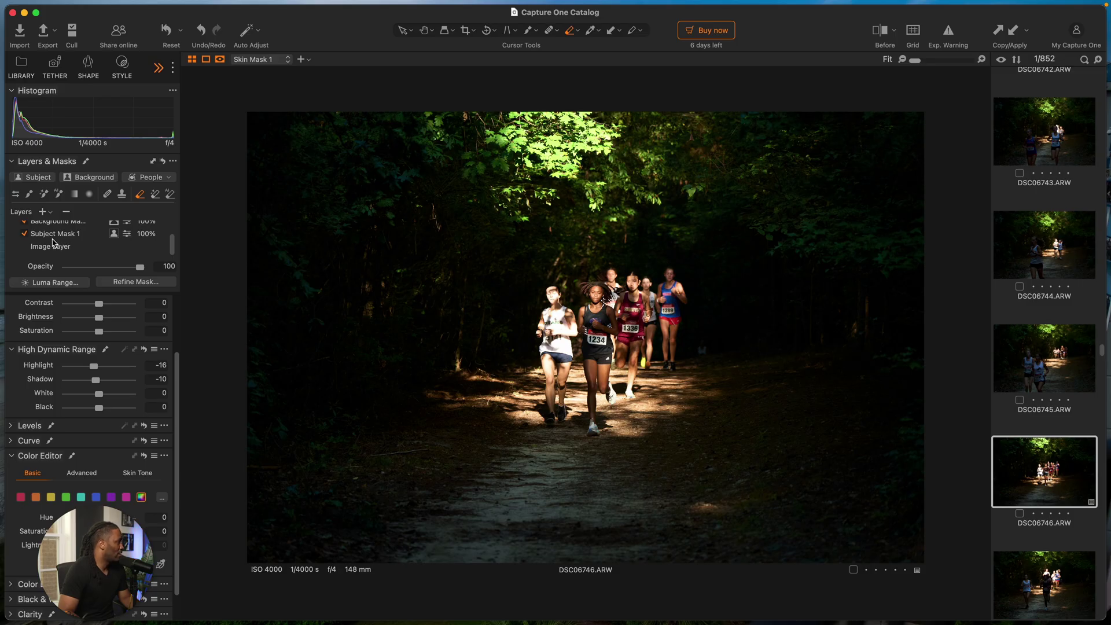
- Add a second skin mask on the runners and lower its Highlight to -47
{"action": "left_click", "coordinate": [143, 179]}
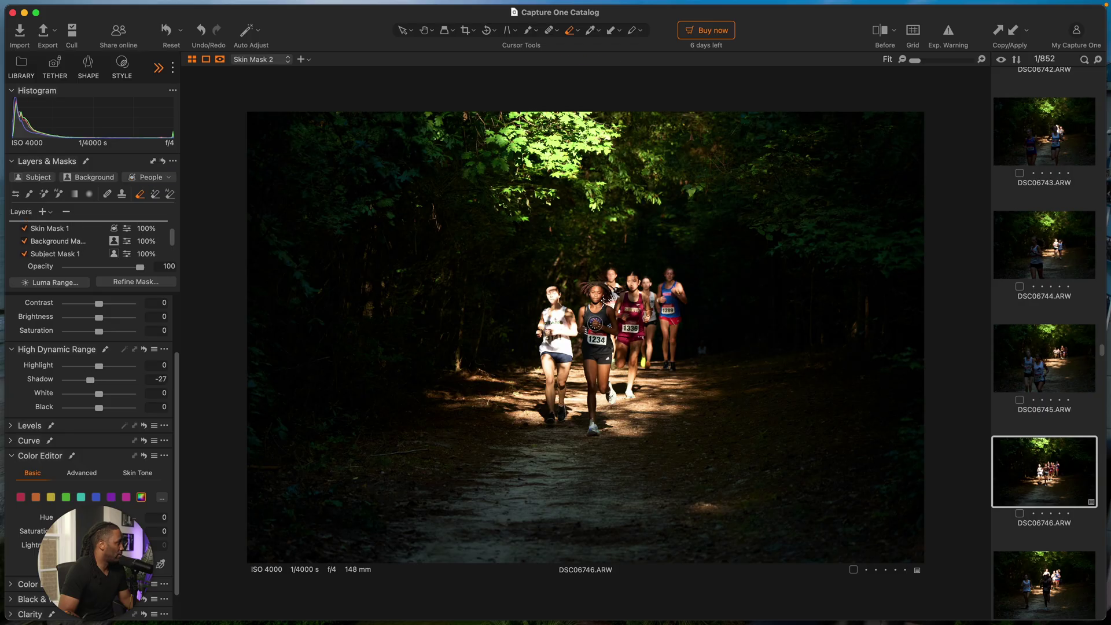
{"action": "key", "text": "super+alt+0"}
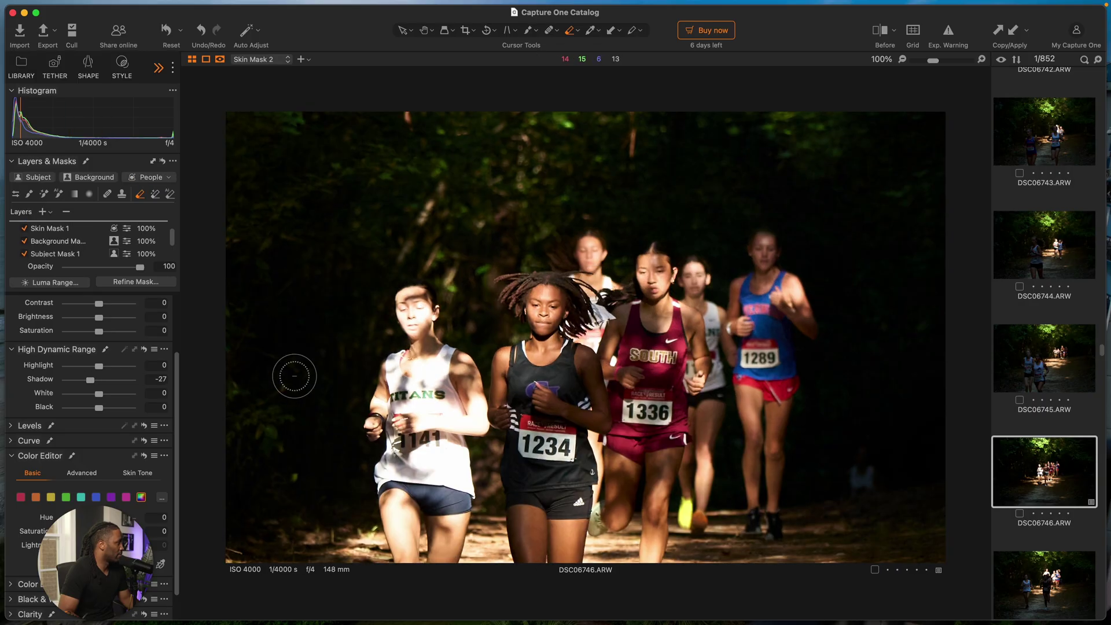
{"action": "left_click_drag", "start_coordinate": [82, 370], "coordinate": [71, 369]}
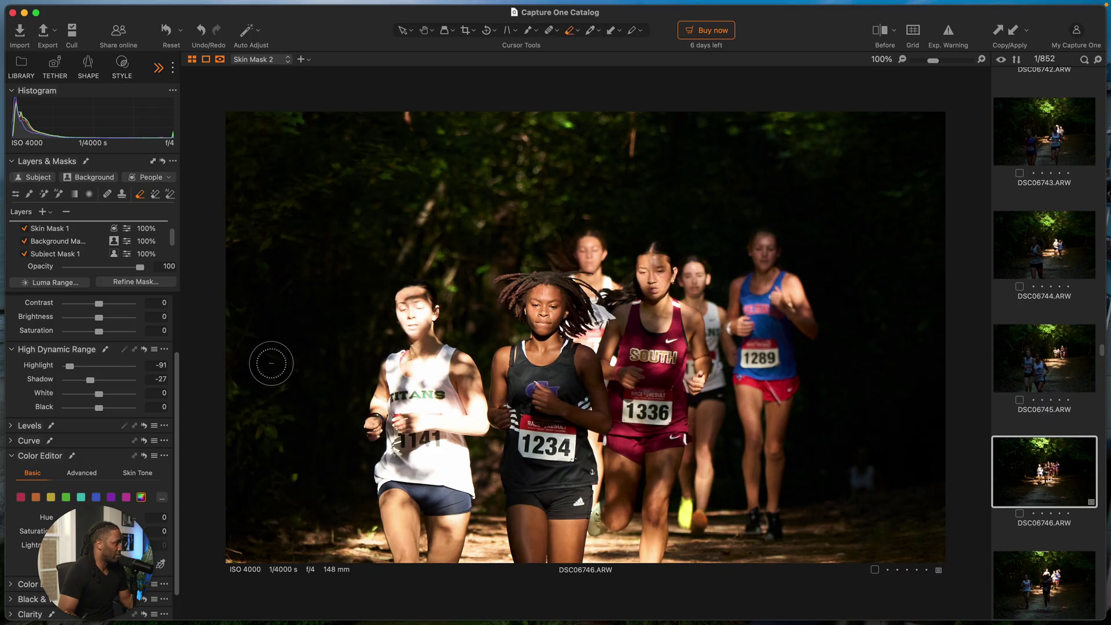
{"action": "left_click_drag", "start_coordinate": [82, 371], "coordinate": [91, 393]}
- Lower the second skin mask's White to -24
{"action": "scroll", "coordinate": [564, 359], "scroll_direction": "up", "scroll_amount": 3}
{"action": "scroll", "coordinate": [591, 277], "scroll_direction": "down", "scroll_amount": 5}
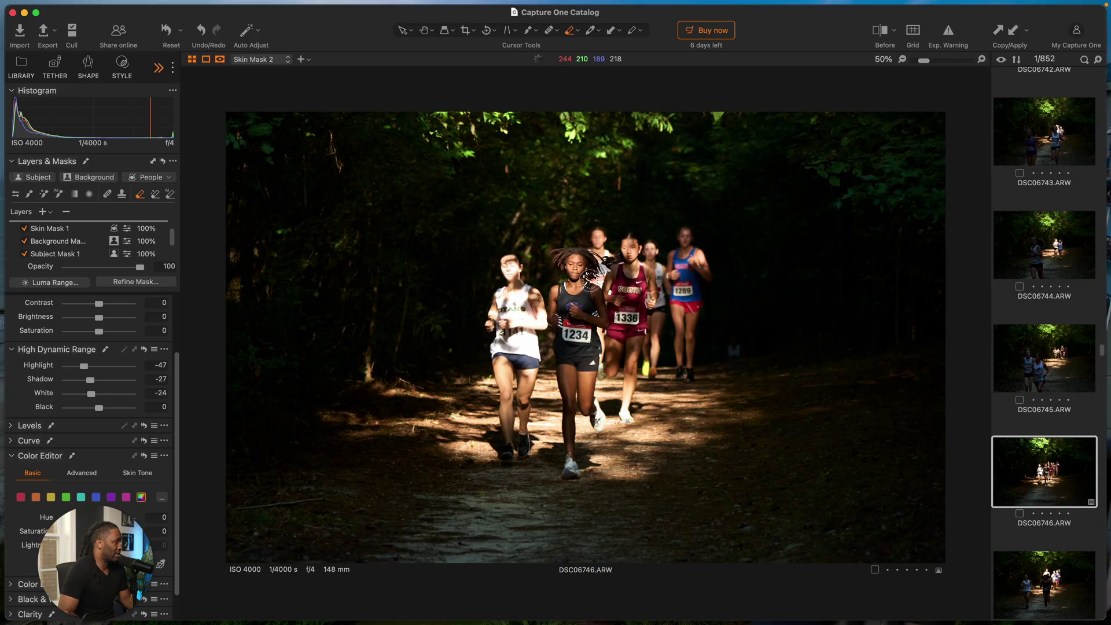
{"action": "scroll", "coordinate": [448, 306], "scroll_direction": "up", "scroll_amount": 2}
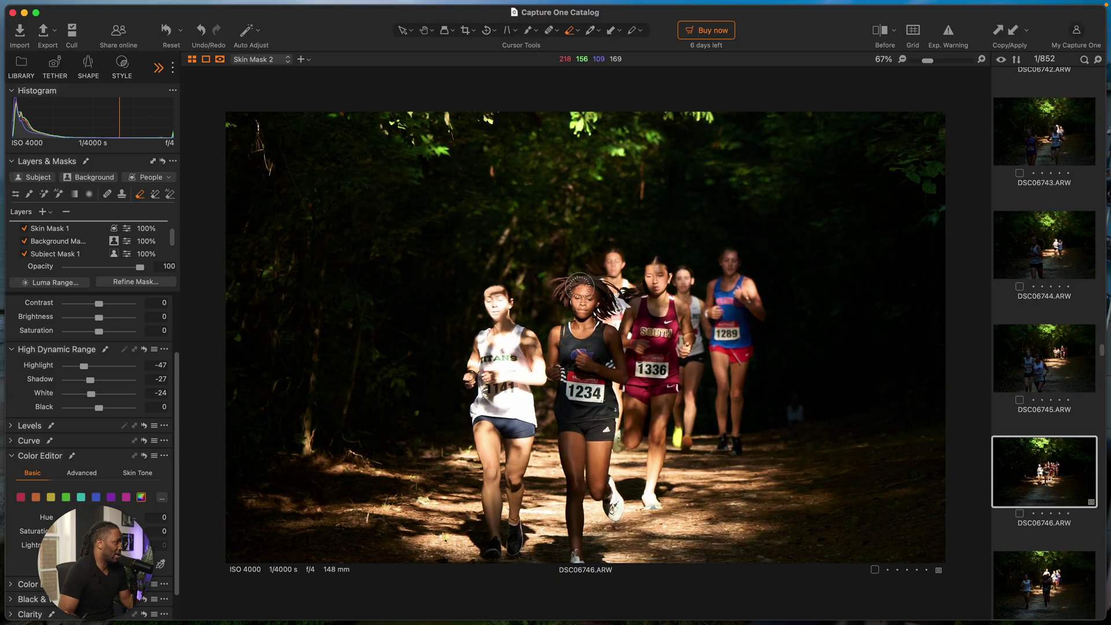
{"action": "scroll", "coordinate": [448, 305], "scroll_direction": "up", "scroll_amount": 2}
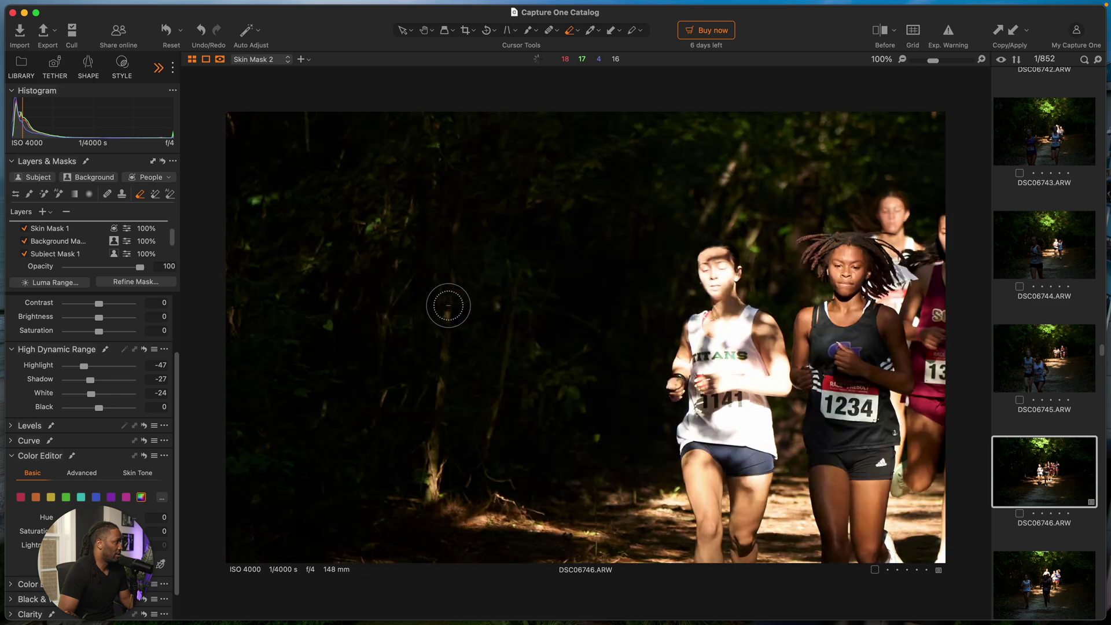
{"action": "scroll", "coordinate": [448, 305], "scroll_direction": "down", "scroll_amount": 3}
{"action": "scroll", "coordinate": [449, 306], "scroll_direction": "up", "scroll_amount": 1}
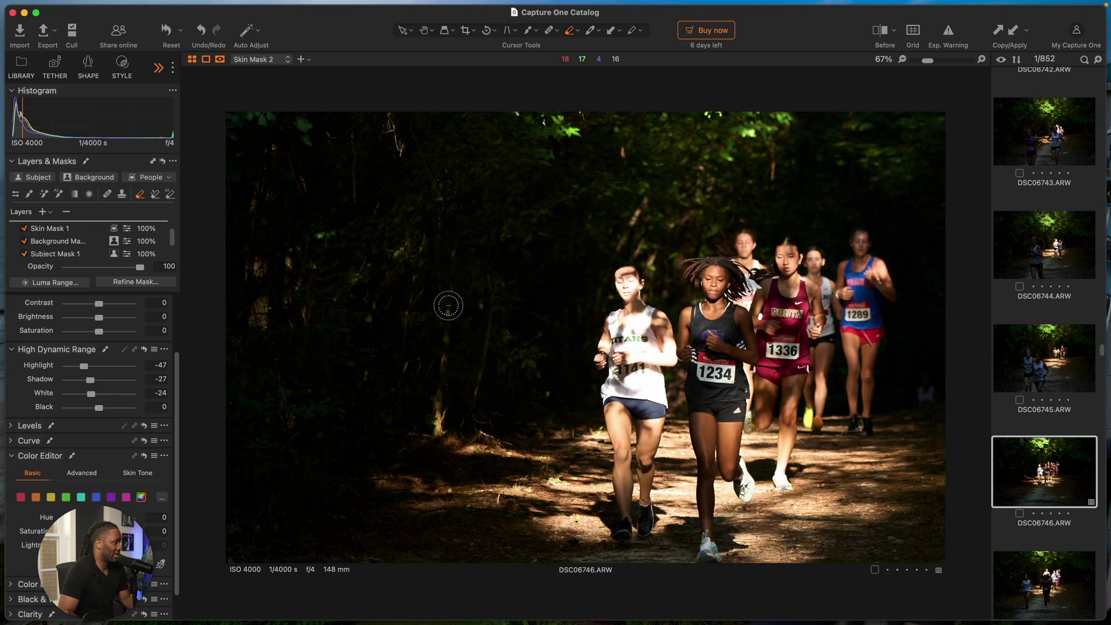
{"action": "scroll", "coordinate": [448, 306], "scroll_direction": "down", "scroll_amount": 2}
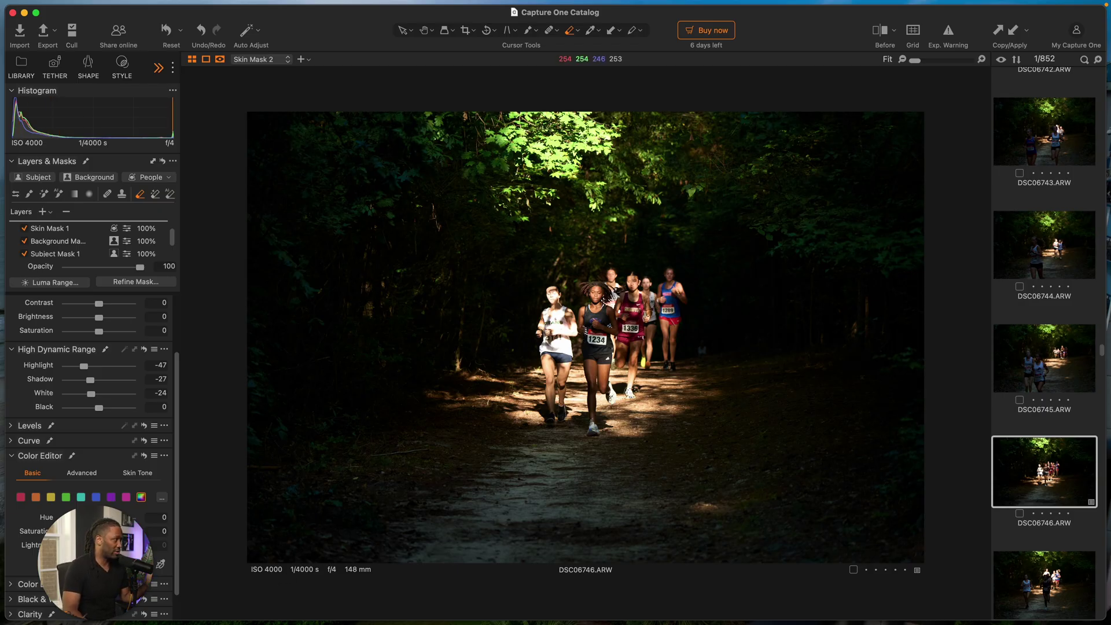
{"action": "scroll", "coordinate": [631, 393], "scroll_direction": "up", "scroll_amount": 5}
- Bring the workspace walkthrough to Step 2 of 6, Personalize your workspace
{"action": "scroll", "coordinate": [630, 393], "scroll_direction": "up", "scroll_amount": 3}
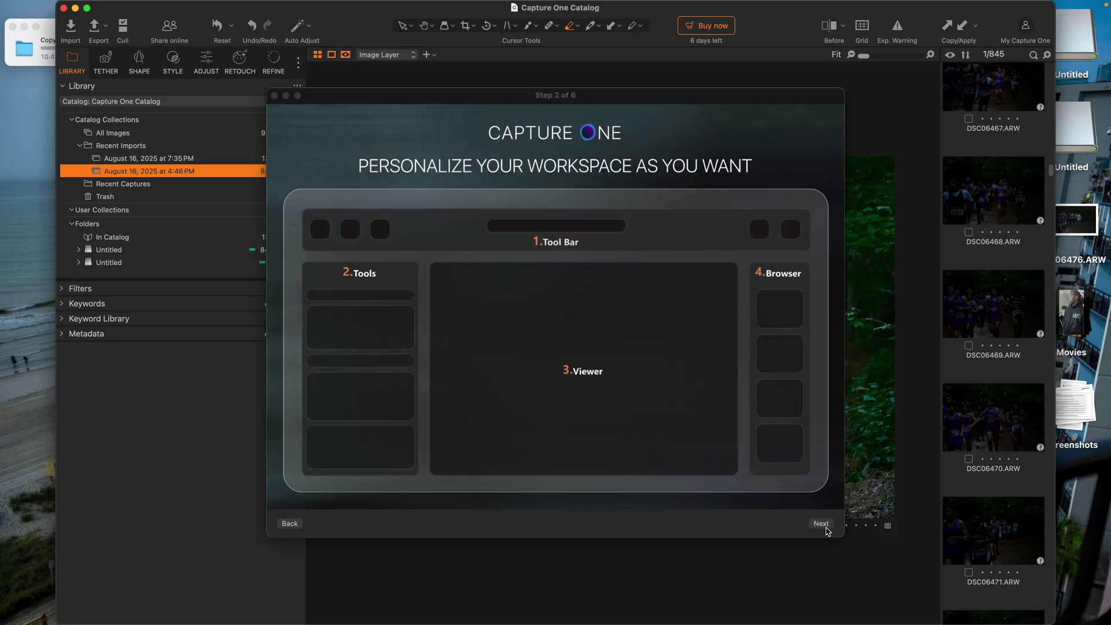
- Step through the walkthrough until it closes, returning to the August 17 import
{"action": "left_click", "coordinate": [822, 524]}
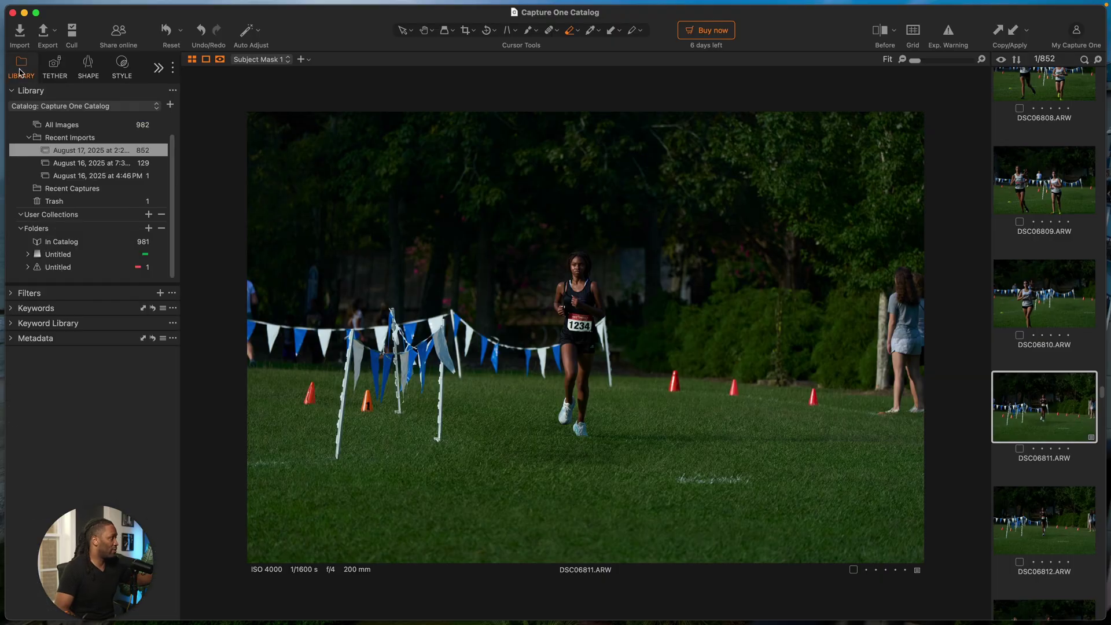
{"action": "scroll", "coordinate": [86, 203], "scroll_direction": "up", "scroll_amount": 1}
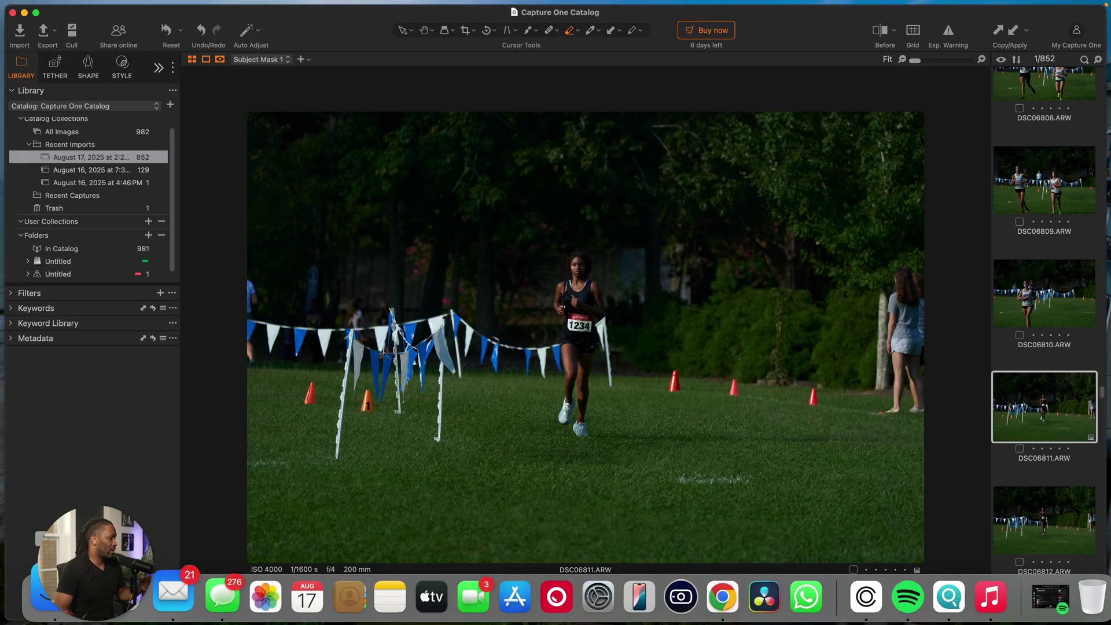
- In Finder, browse the network RAID to Ares Cross Country 2025 > ARW and open DSC06324.ARW
{"action": "left_click", "coordinate": [178, 590]}
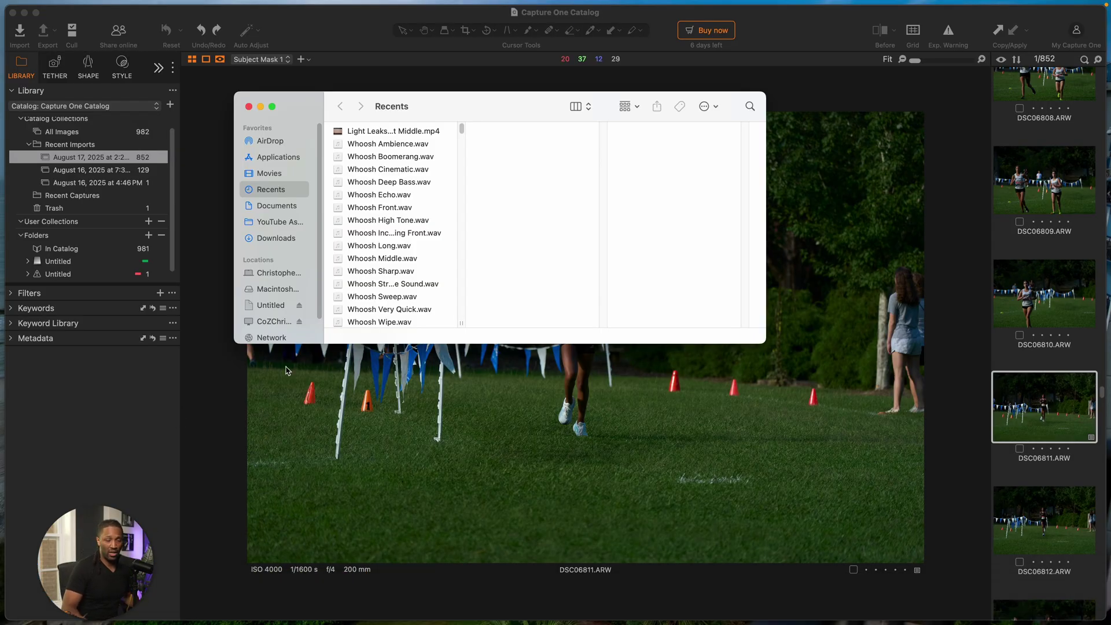
{"action": "left_click", "coordinate": [273, 322]}
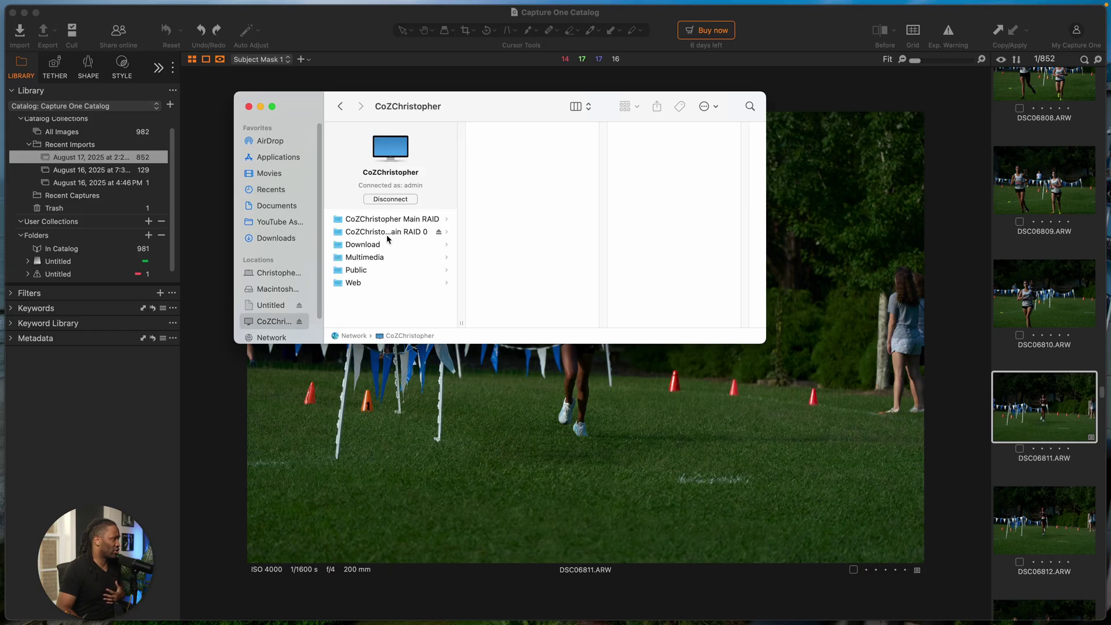
{"action": "left_click", "coordinate": [388, 233]}
{"action": "left_click", "coordinate": [534, 170]}
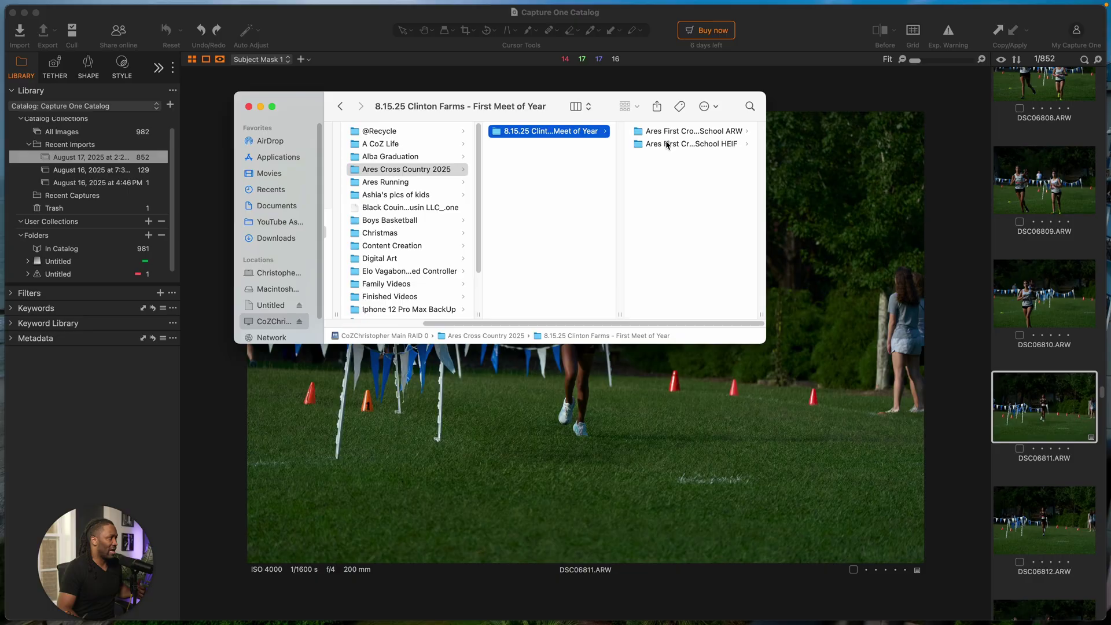
{"action": "left_click", "coordinate": [667, 131]}
{"action": "left_click", "coordinate": [688, 180]}
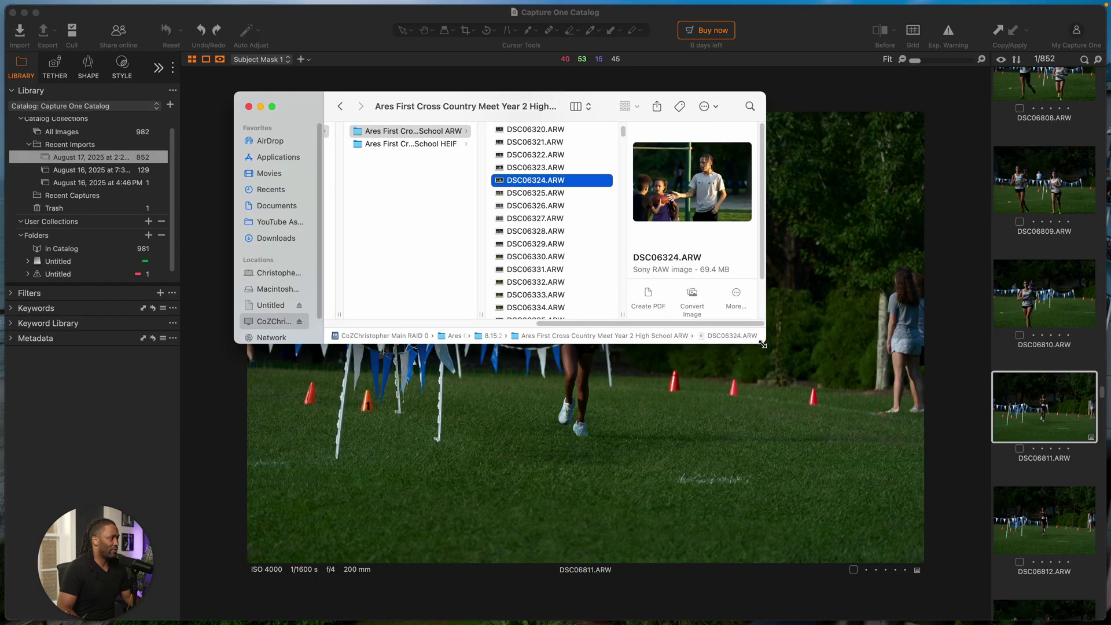
{"action": "left_click_drag", "start_coordinate": [763, 344], "coordinate": [909, 448]}
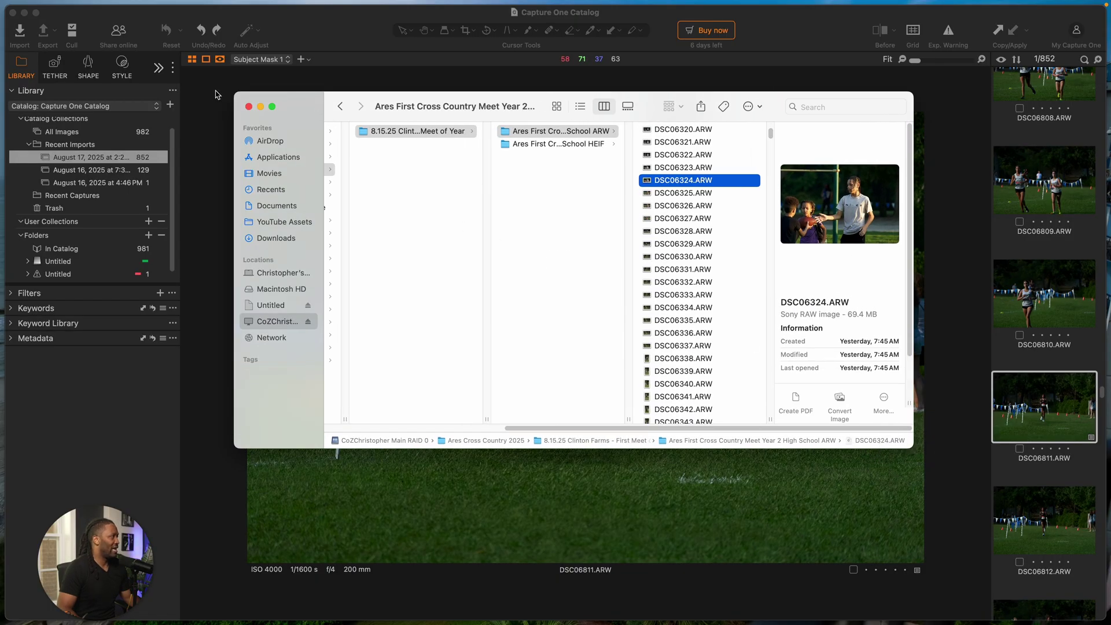
{"action": "left_click_drag", "start_coordinate": [235, 96], "coordinate": [157, 79]}
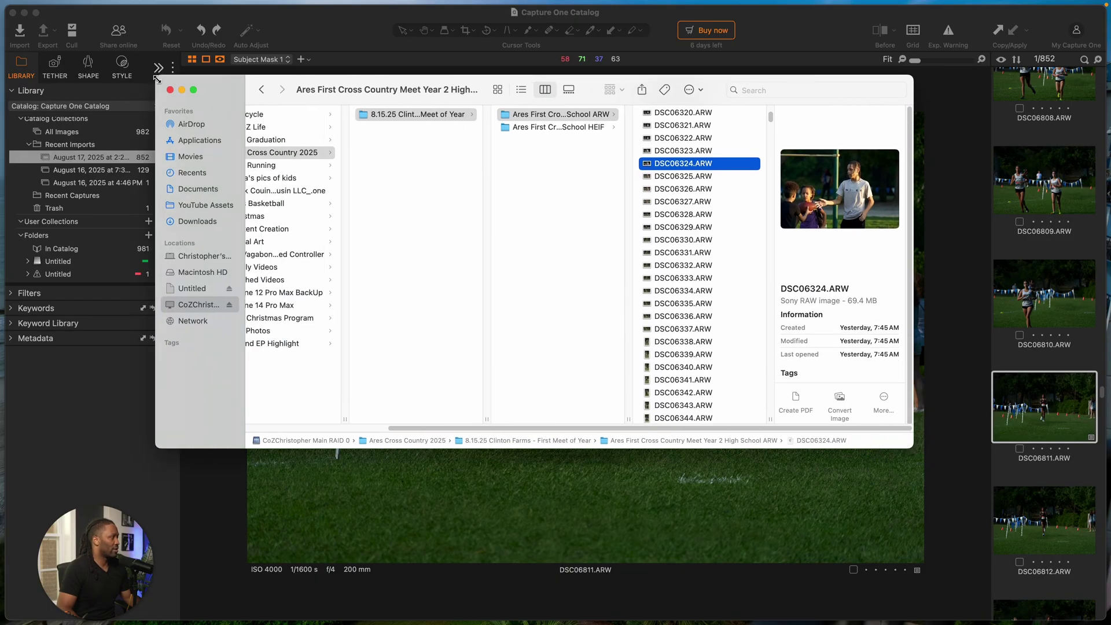
{"action": "double_click", "coordinate": [696, 164]}
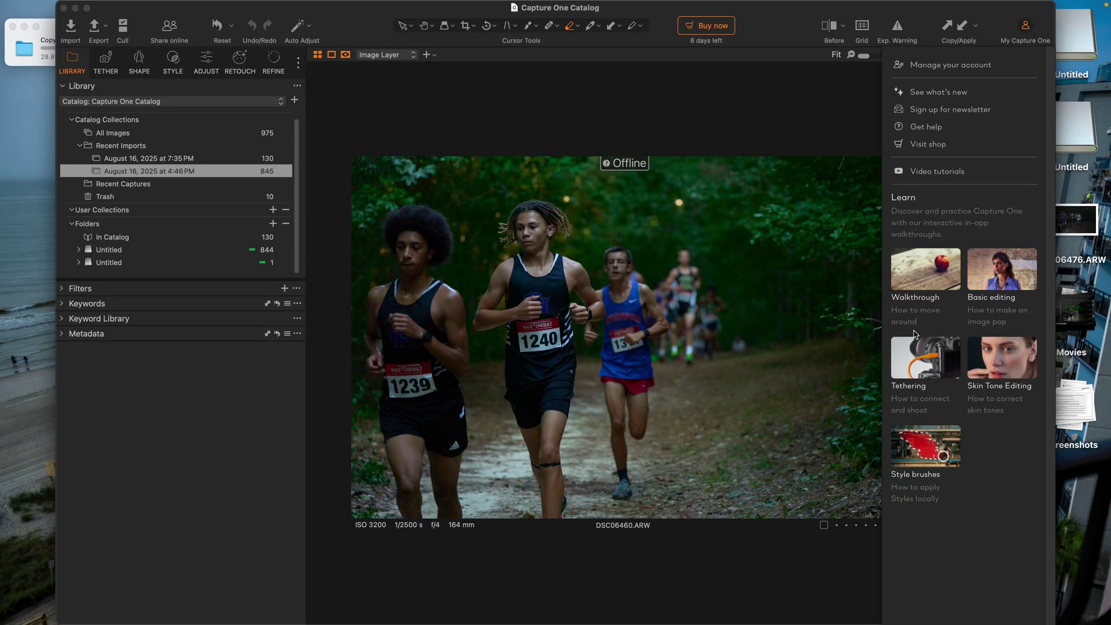
- Open the Video tutorials page and scroll through videos like Layers & Masks and HDR Merge
{"action": "left_click", "coordinate": [935, 172]}
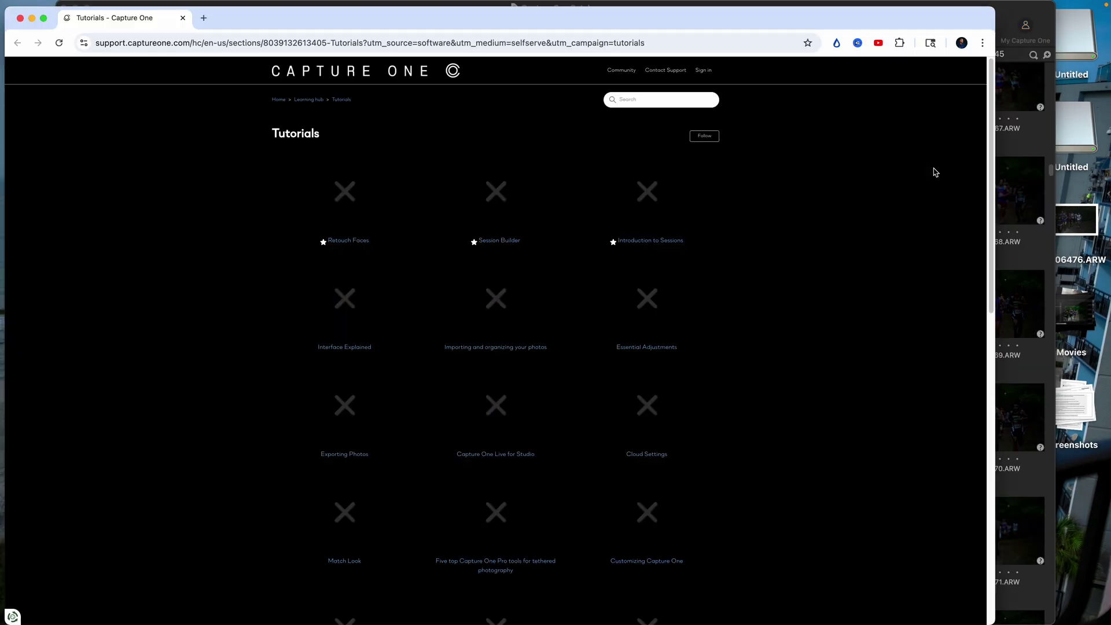
{"action": "scroll", "coordinate": [787, 344], "scroll_direction": "down", "scroll_amount": 5}
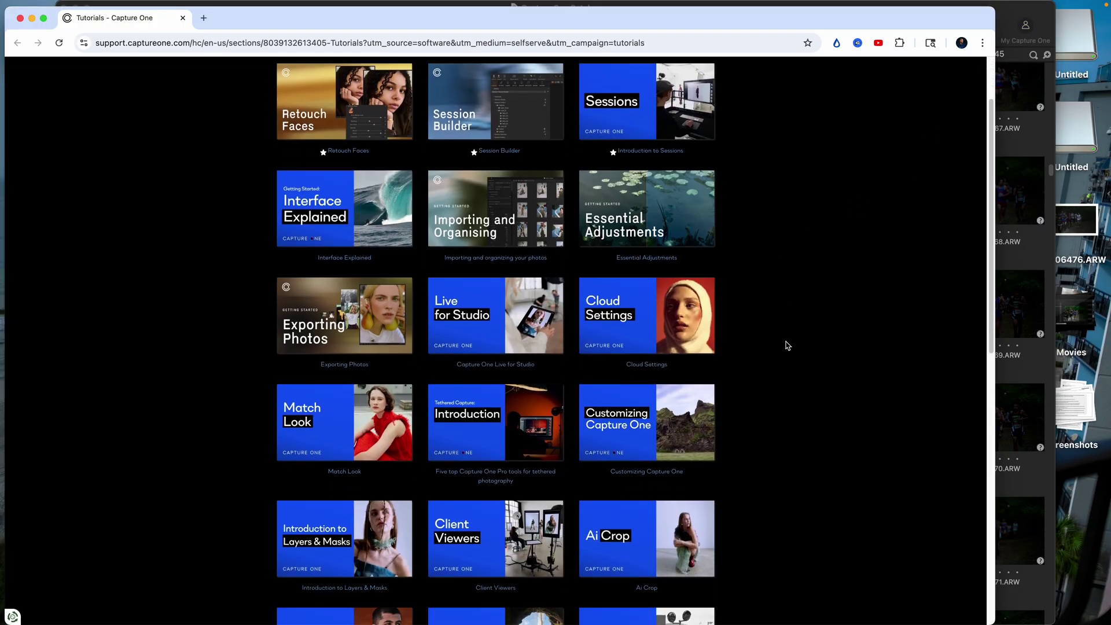
{"action": "scroll", "coordinate": [787, 345], "scroll_direction": "down", "scroll_amount": 3}
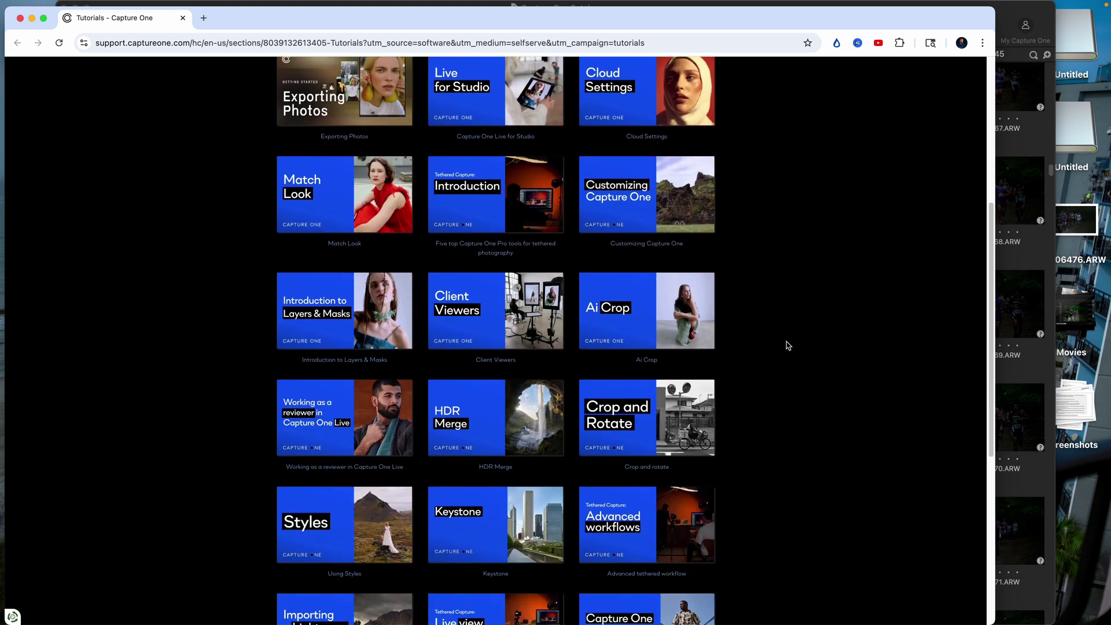
{"action": "scroll", "coordinate": [787, 345], "scroll_direction": "down", "scroll_amount": 1}
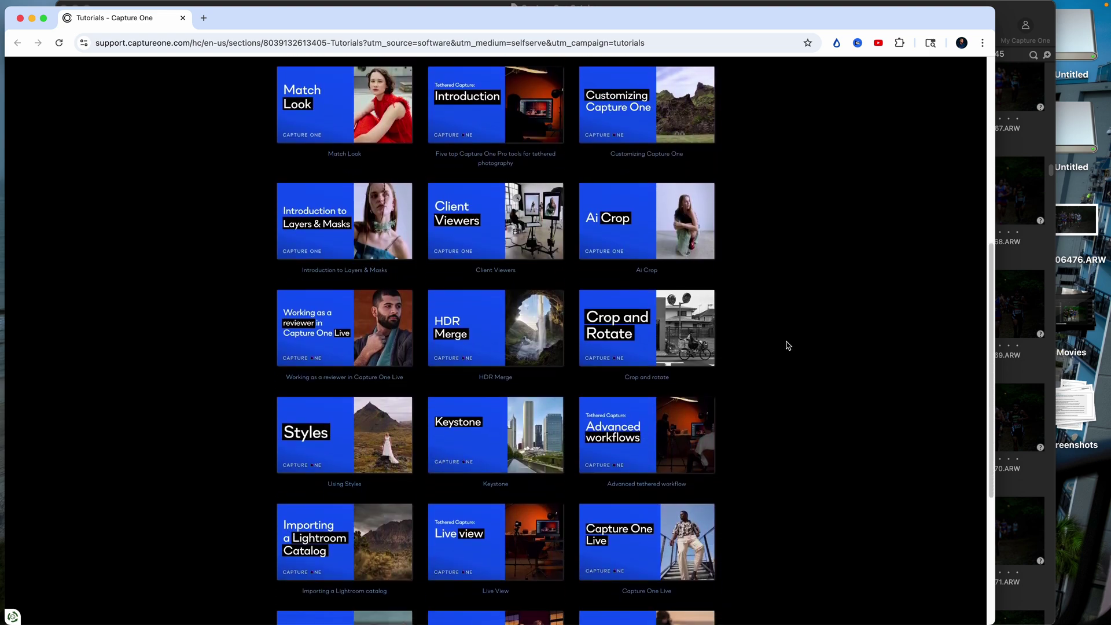